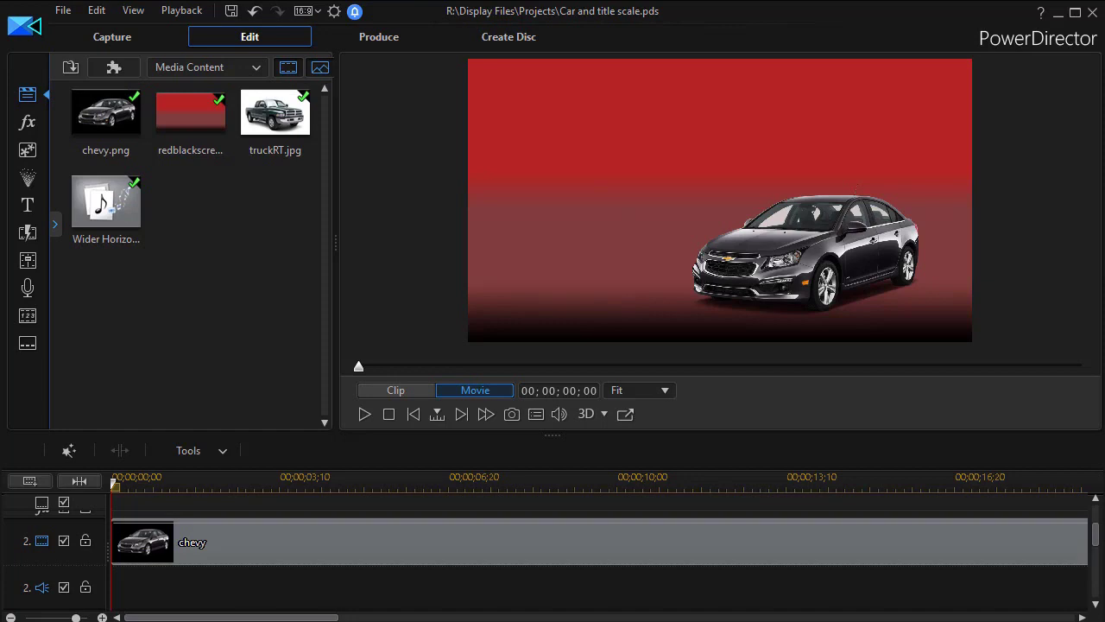
Play the red car promo in the preview window from 00;00;00;00
left_click(367, 415)
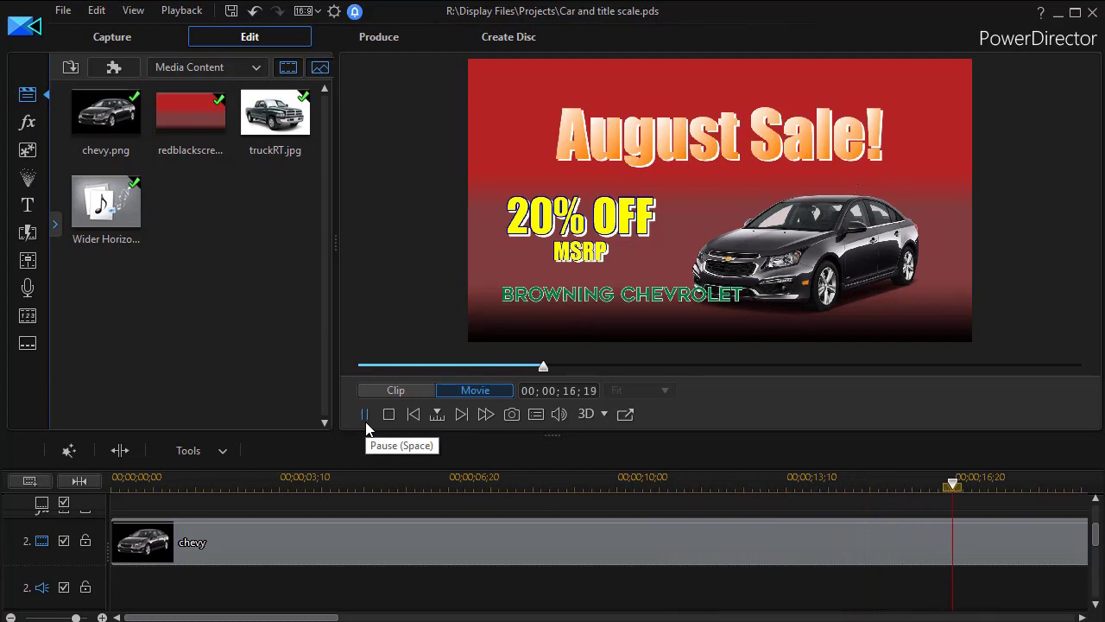
Pause and stop the preview to rewind to 00;00;00;00, then select the chevy clip
left_click(365, 418)
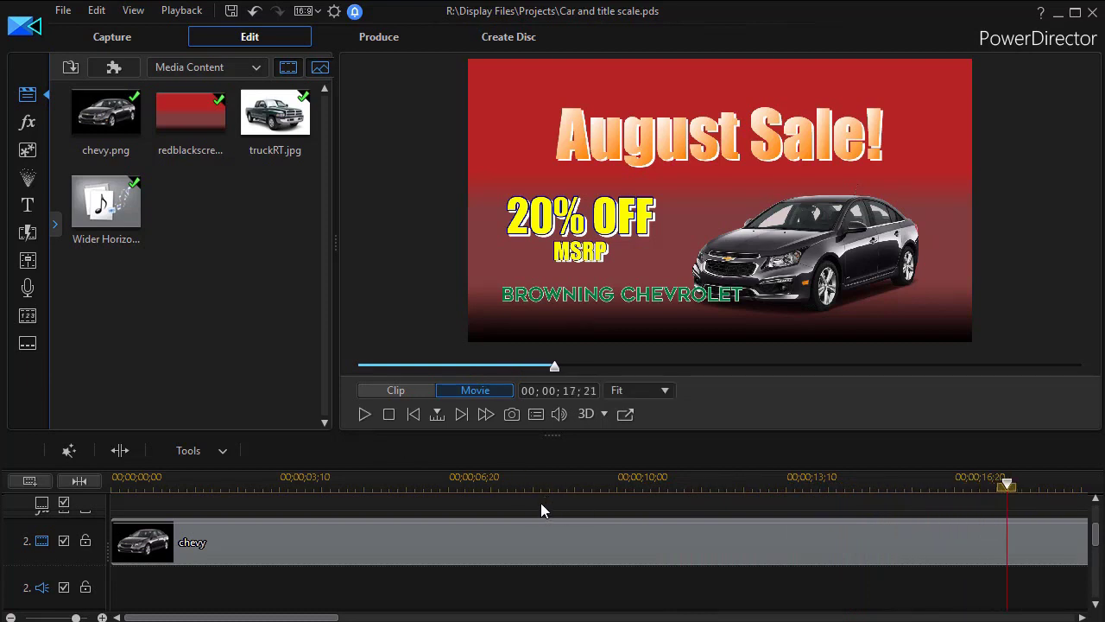
left_click(386, 418)
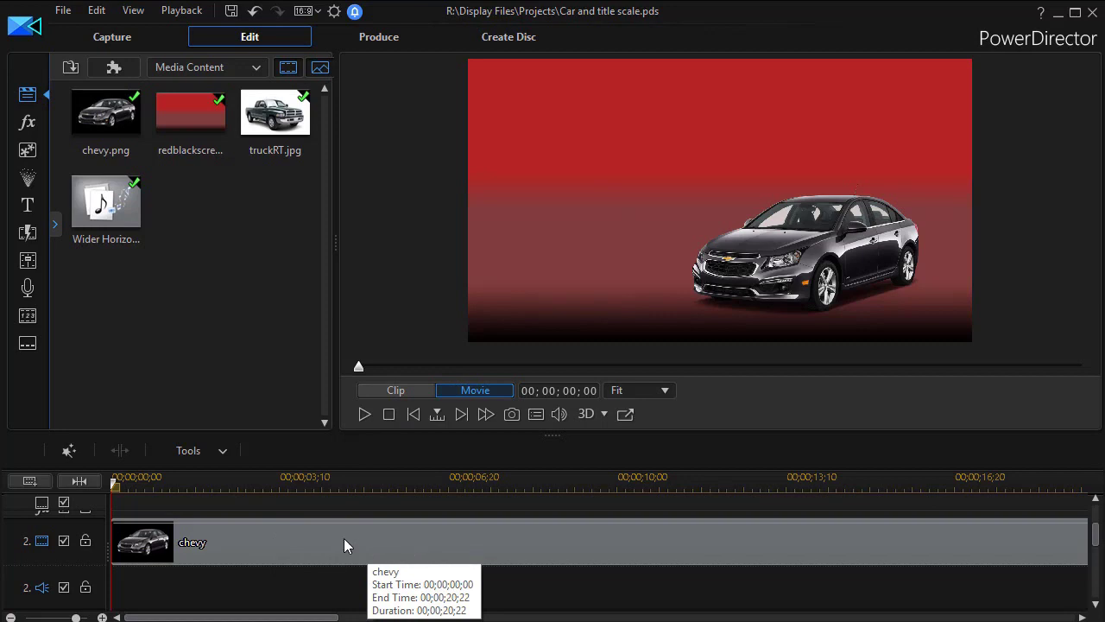
left_click(410, 541)
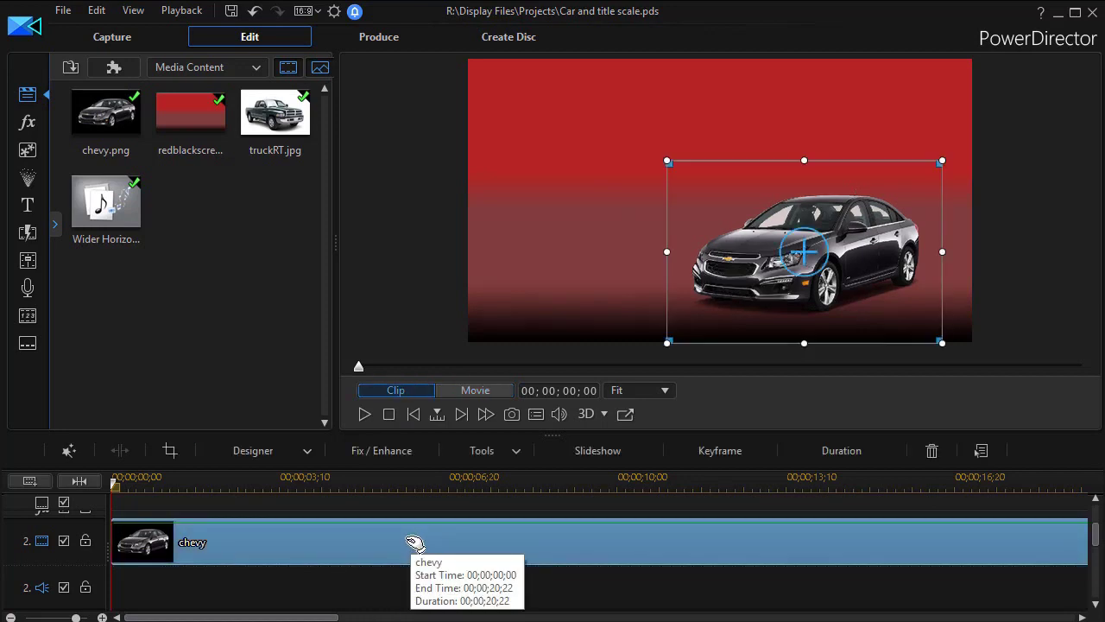
Open chevy.png in PiP Designer and add a Scale keyframe at 00;00;03;19 (width 0.546, height 0.645)
double_click(408, 538)
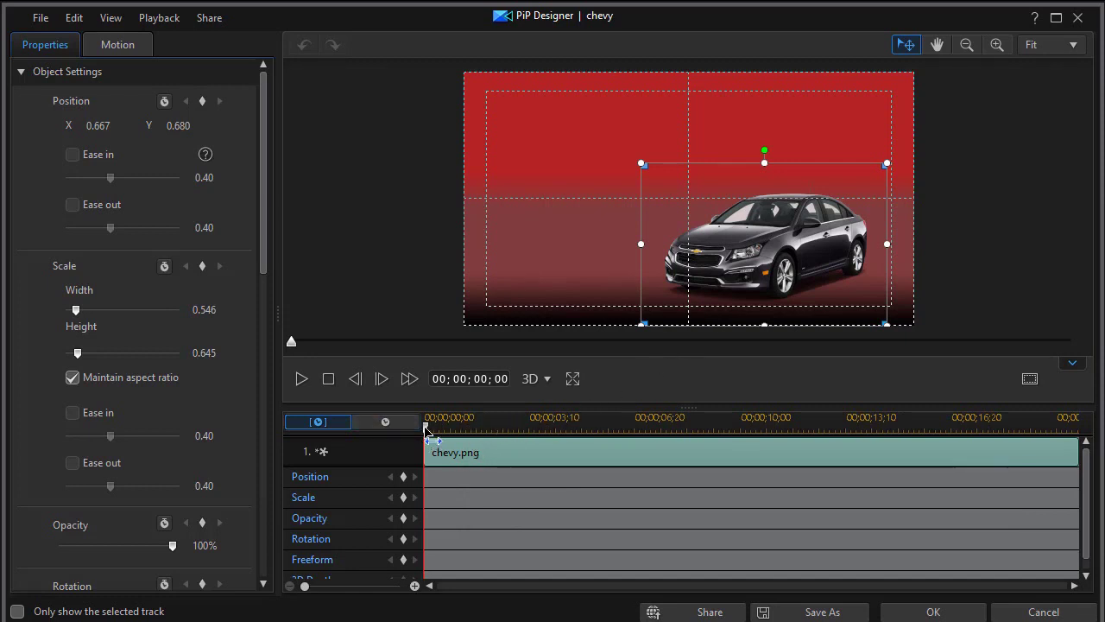
mouse_move(424, 432)
left_mouse_down()
mouse_move(554, 449)
mouse_move(545, 455)
left_mouse_up()
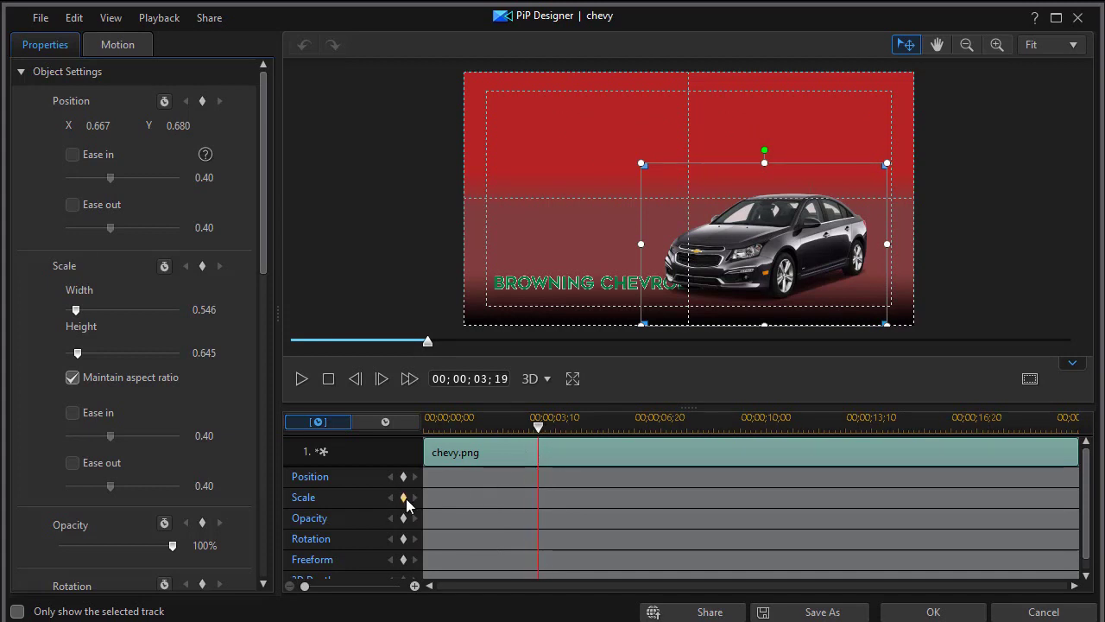
left_click(407, 500)
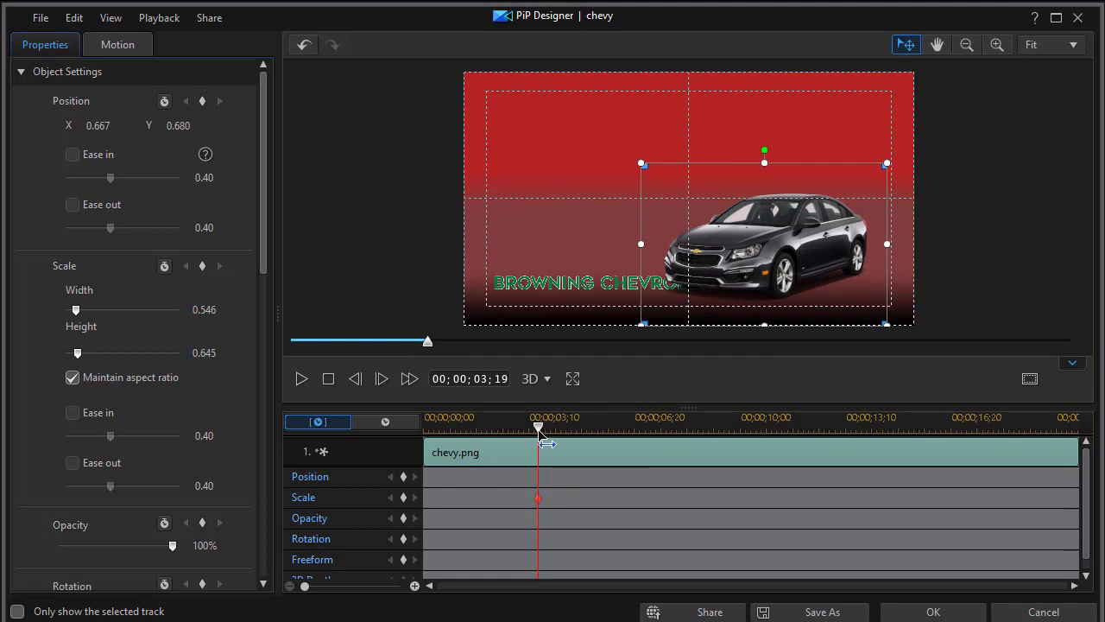
left_click_drag(538, 435, 387, 452)
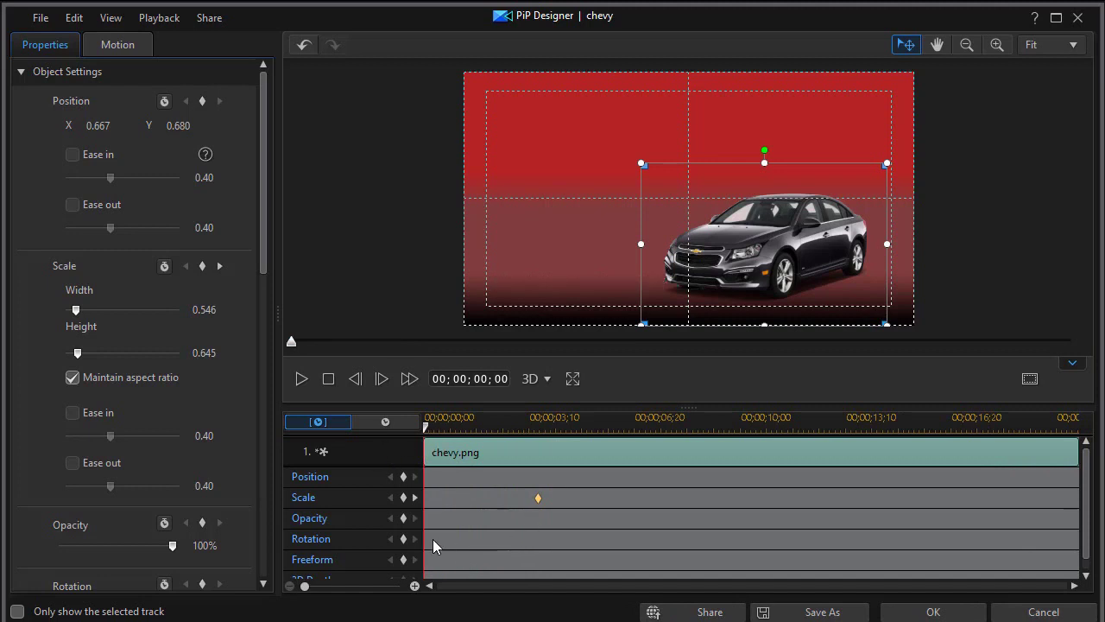
Add a starting Scale keyframe with width 0.001 and preview the car growing to full size
left_click(403, 498)
left_click_drag(76, 311, 2, 306)
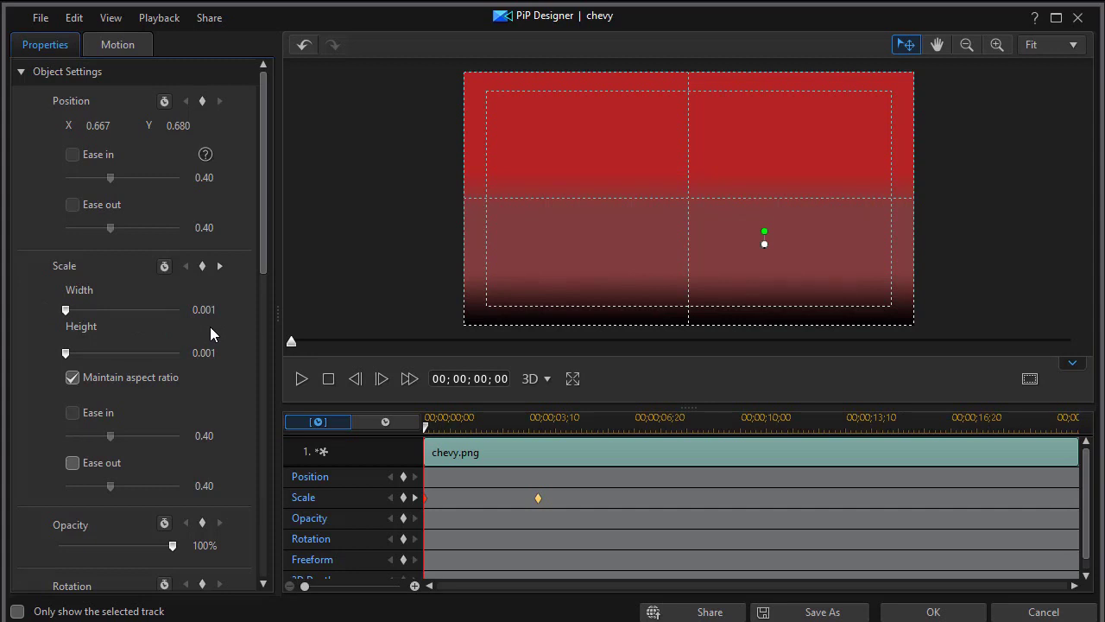
left_click(303, 380)
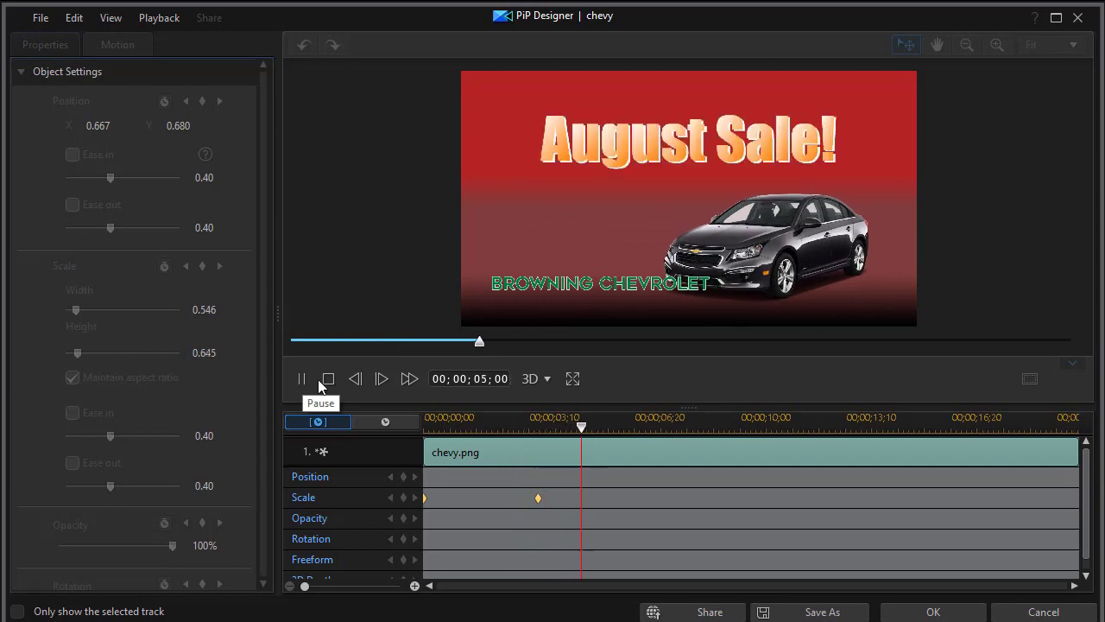
left_click(328, 378)
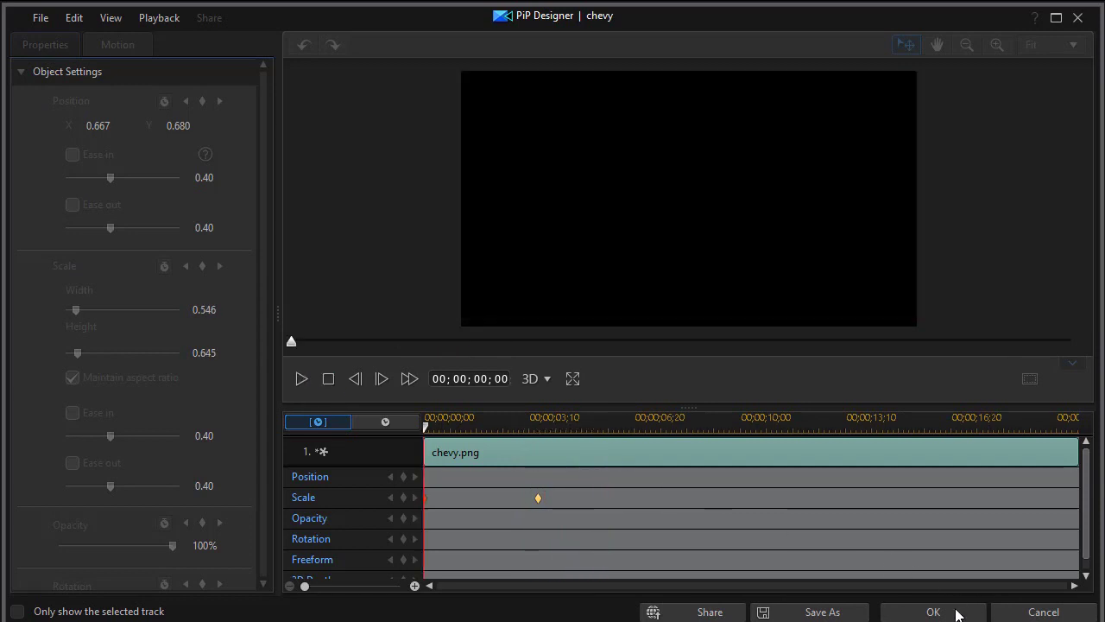
Keep the PiP animation, open the Browning Chevrolet title, and expand August Sale!'s keyframe rows
left_click(948, 613)
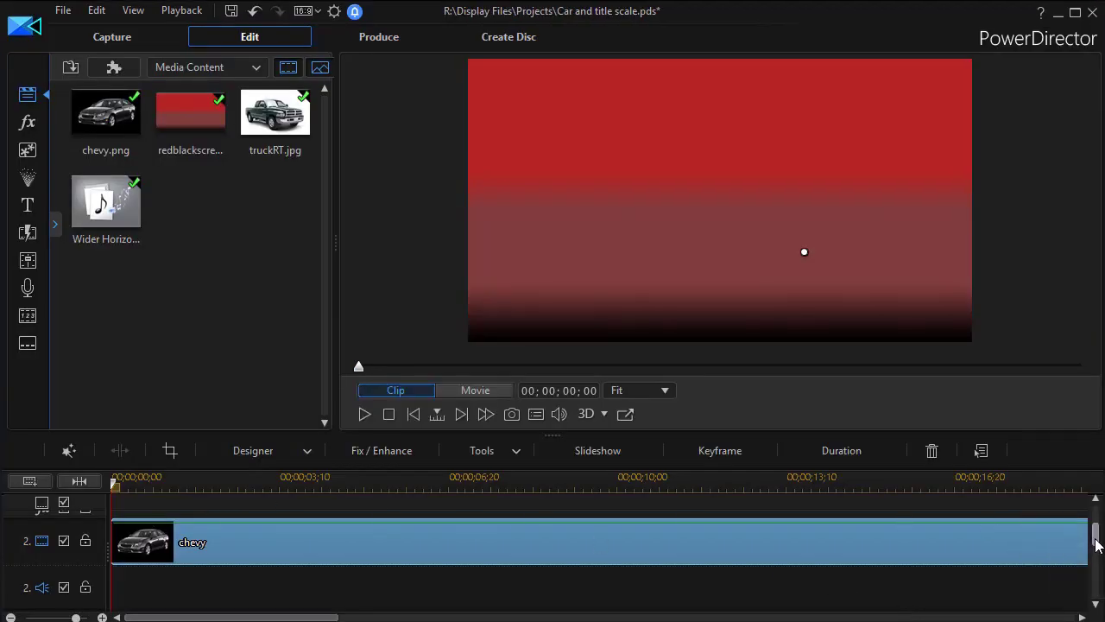
scroll(1095, 529, "down", 2)
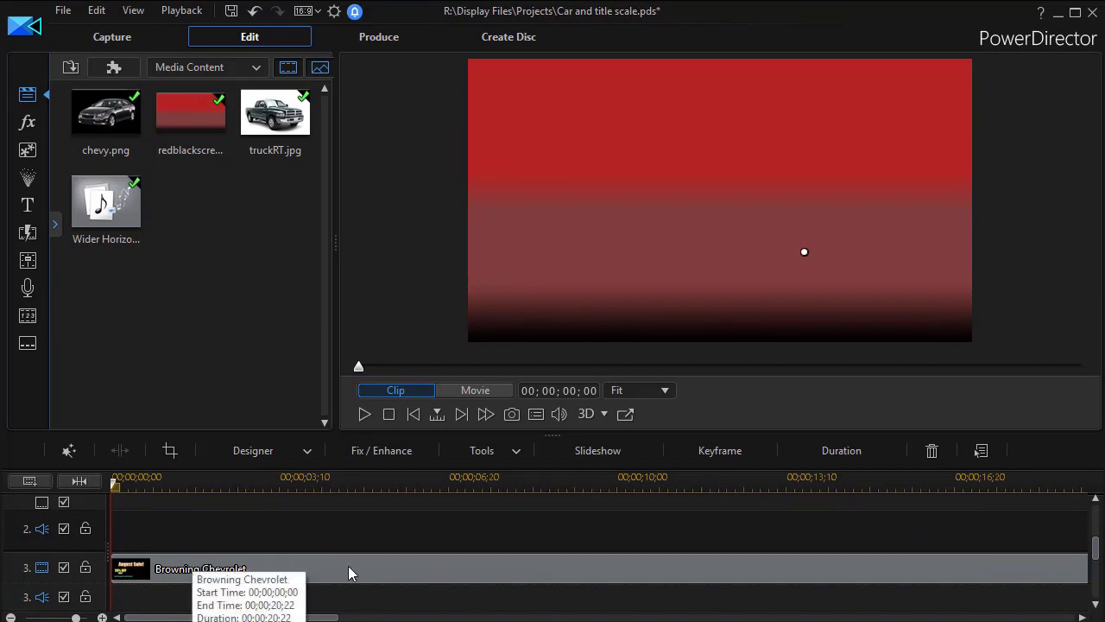
left_click(396, 575)
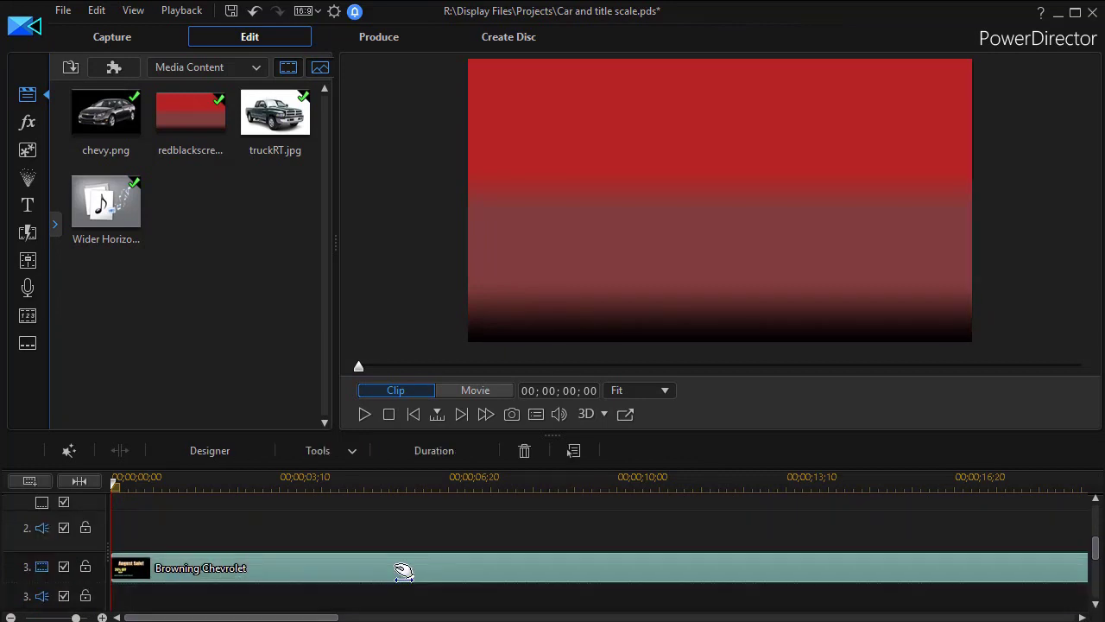
double_click(474, 567)
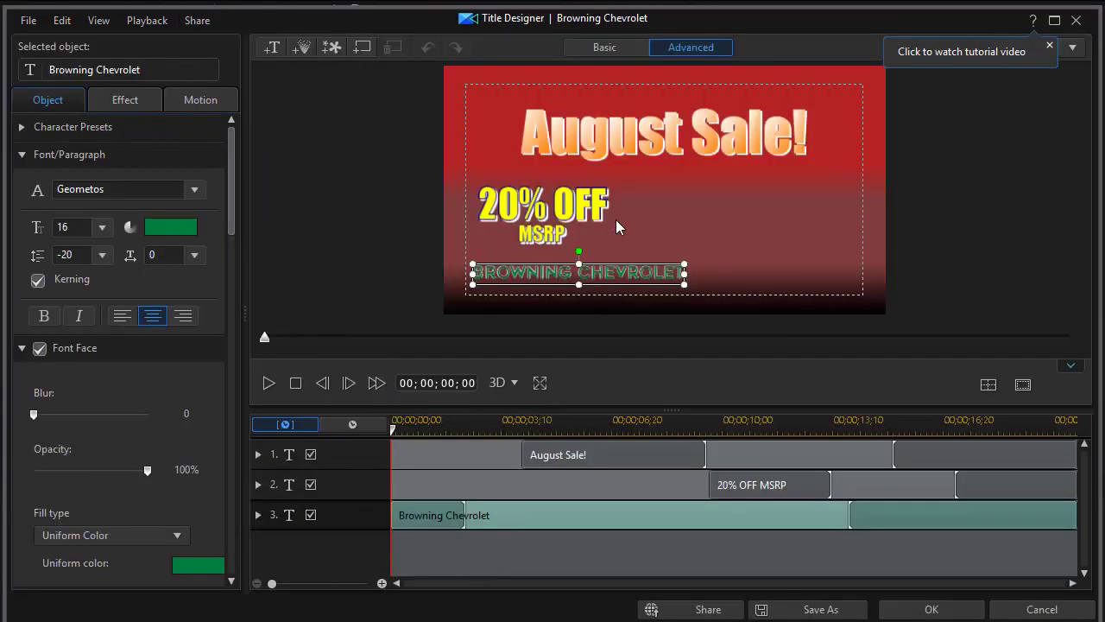
left_click(610, 448)
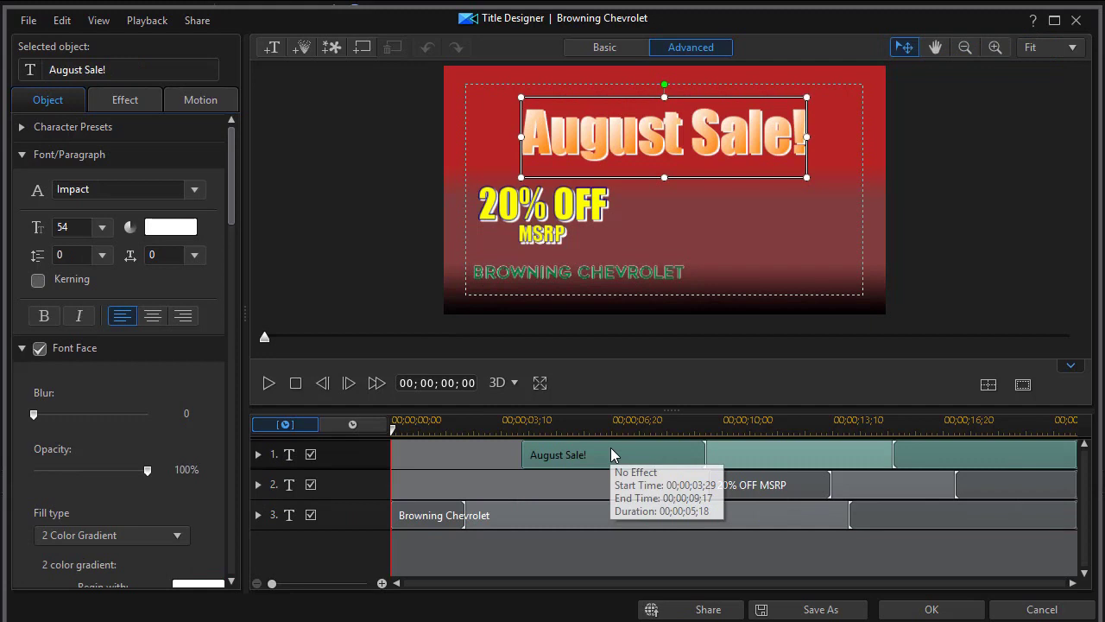
left_click(258, 455)
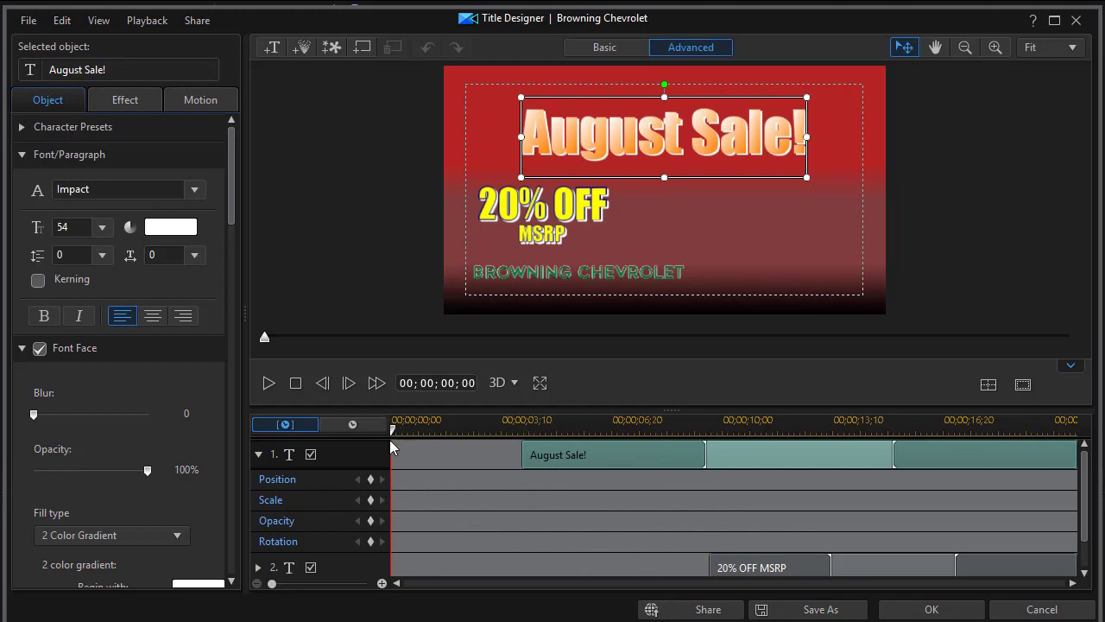
Add Scale keyframes for August Sale! at 00;00;03;29 and 00;00;04;22
left_click_drag(392, 429, 524, 451)
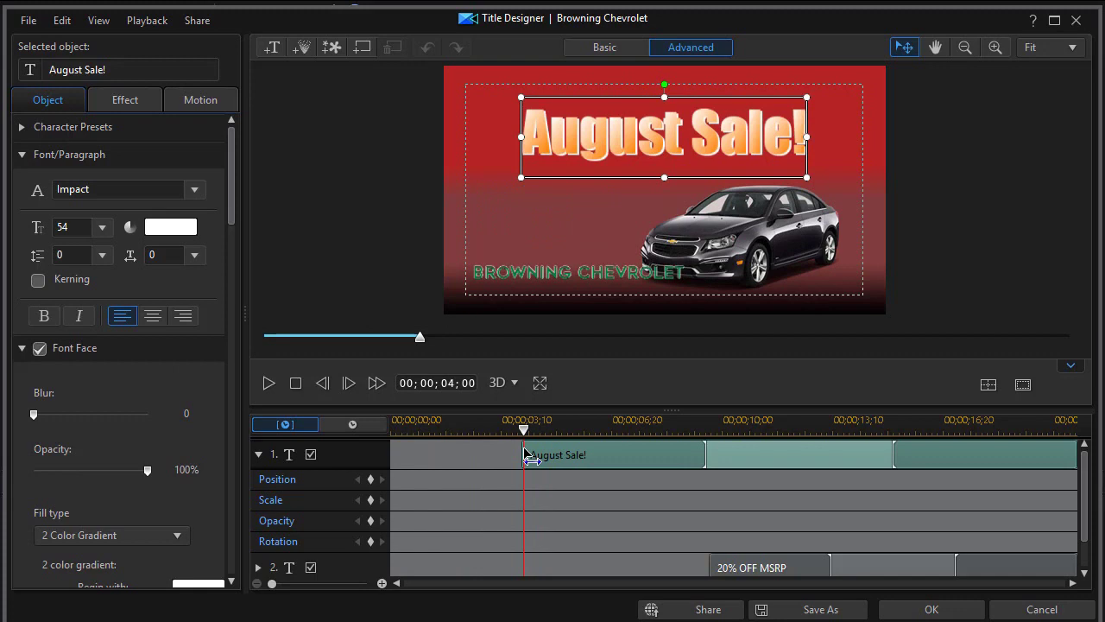
left_click_drag(527, 458, 522, 456)
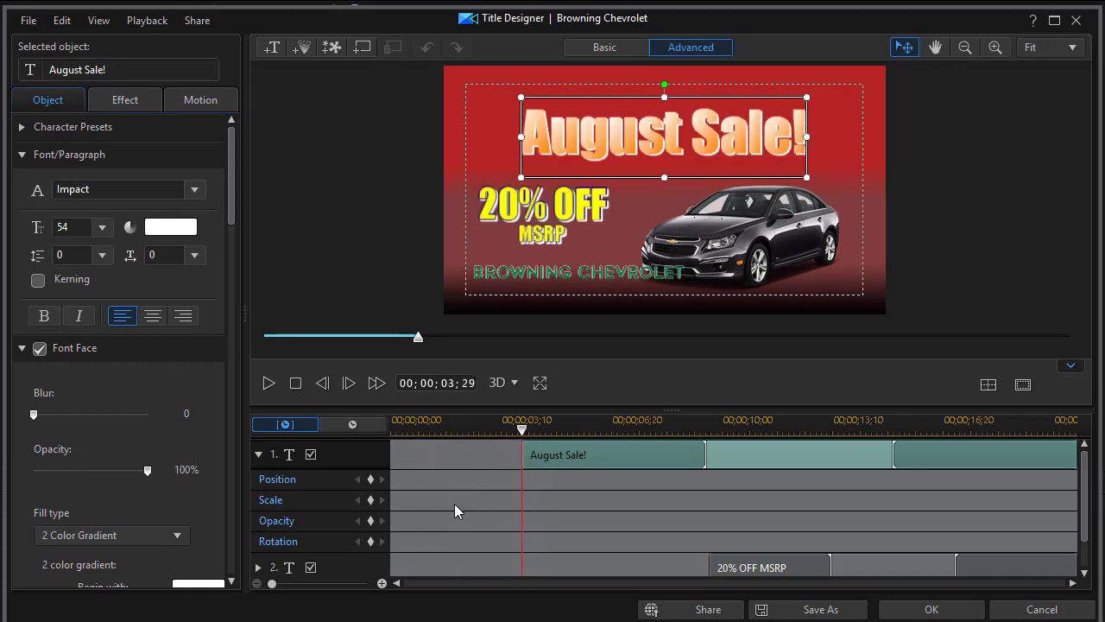
left_click(371, 501)
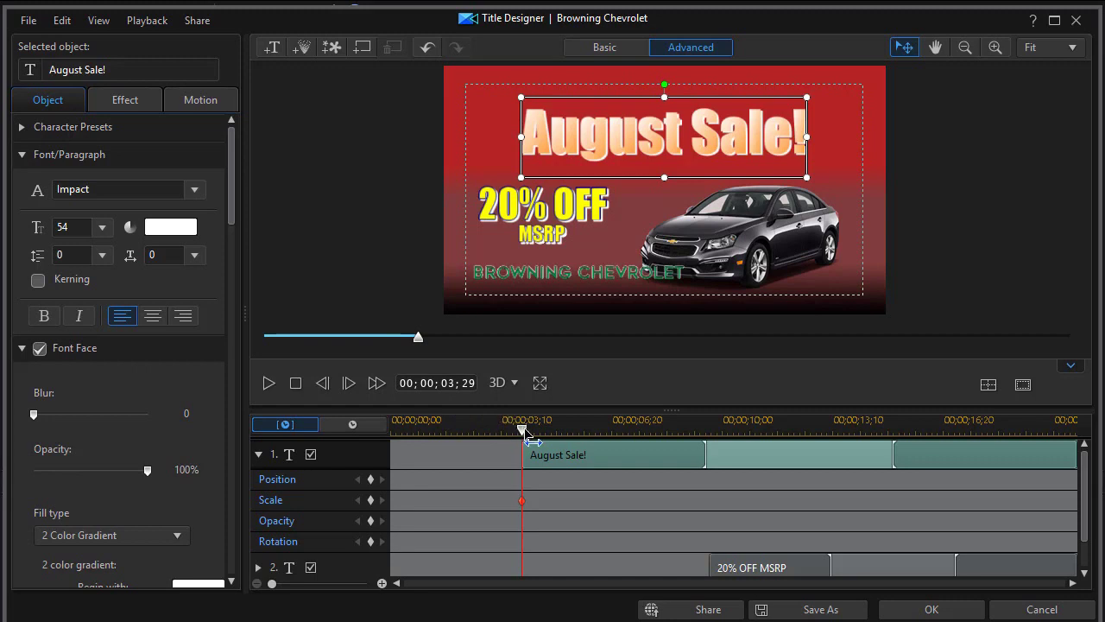
left_click_drag(527, 434, 560, 446)
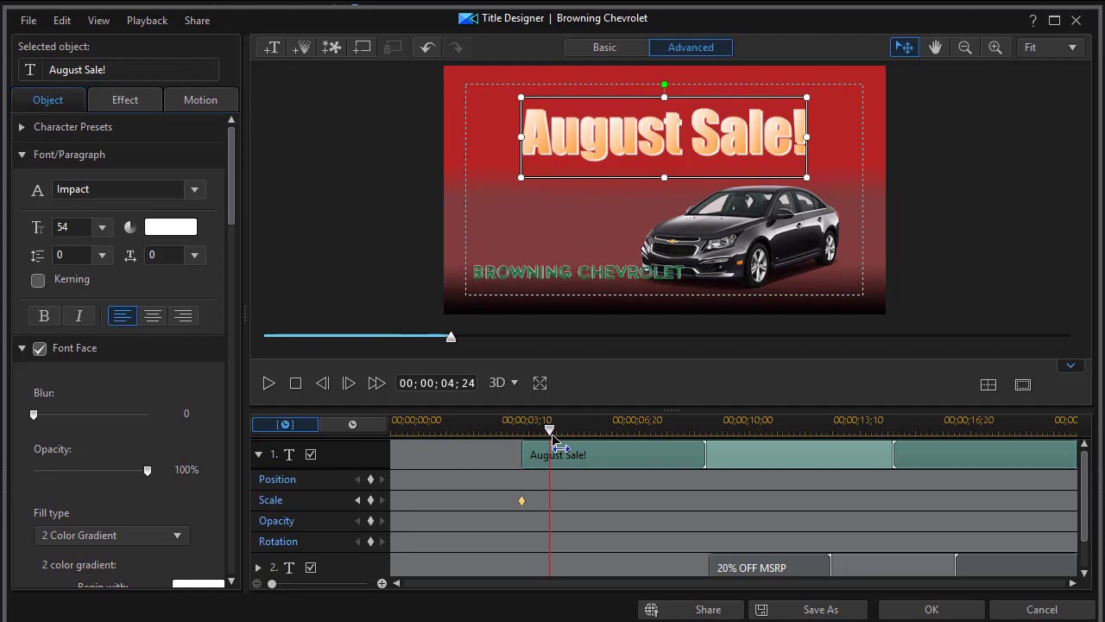
left_click_drag(555, 439, 552, 439)
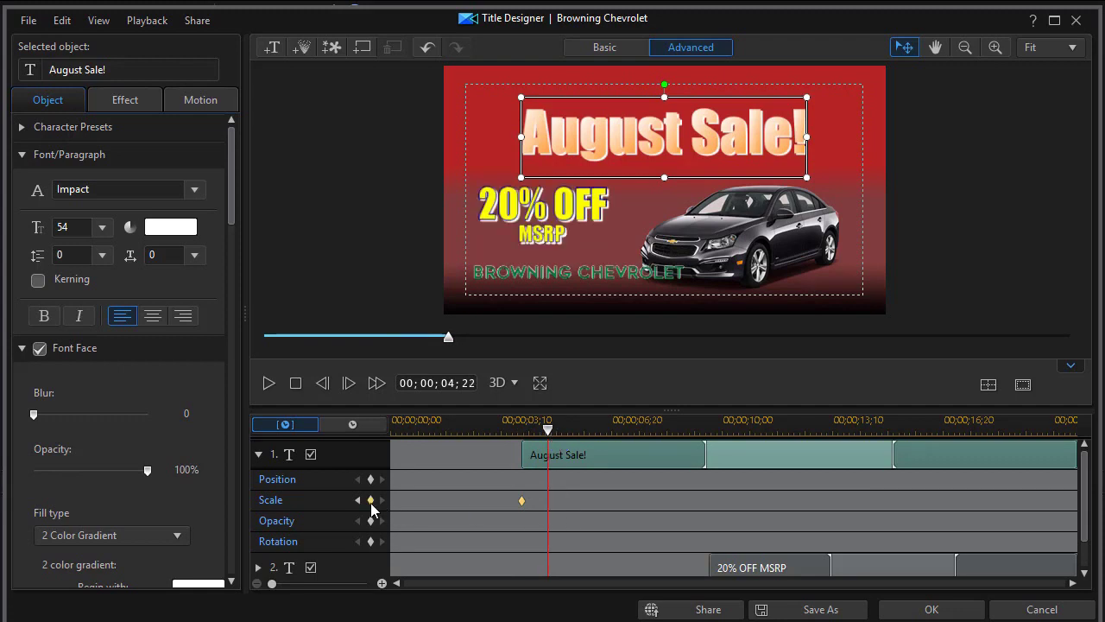
left_click(370, 501)
left_click(358, 500)
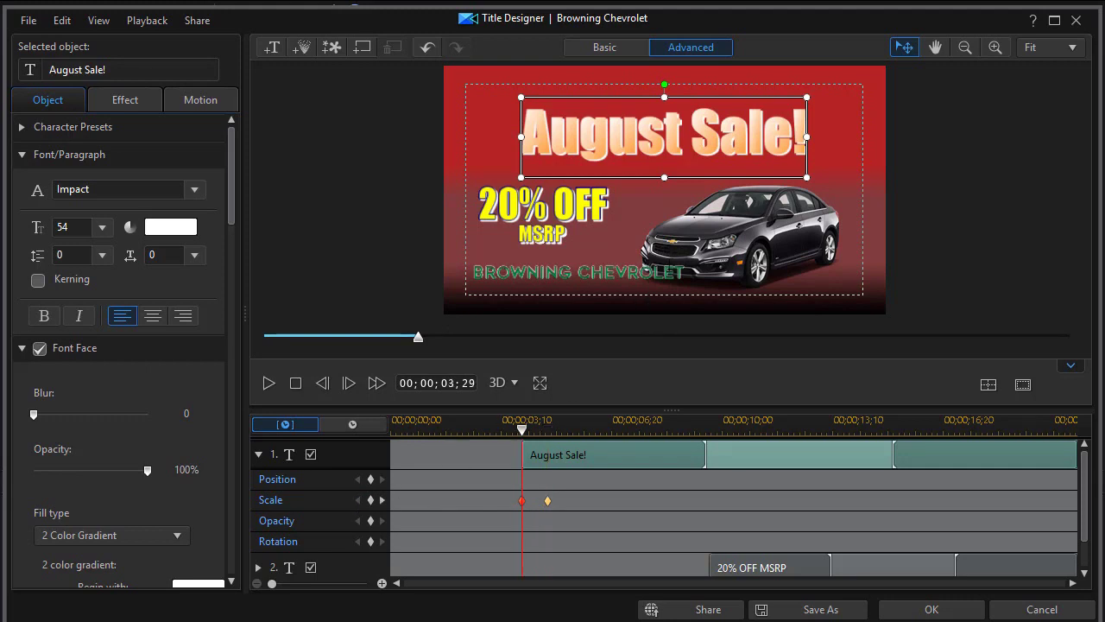
At the first Scale keyframe, enlarge August Sale! far beyond the frame and reposition it
left_click(964, 52)
left_click(964, 55)
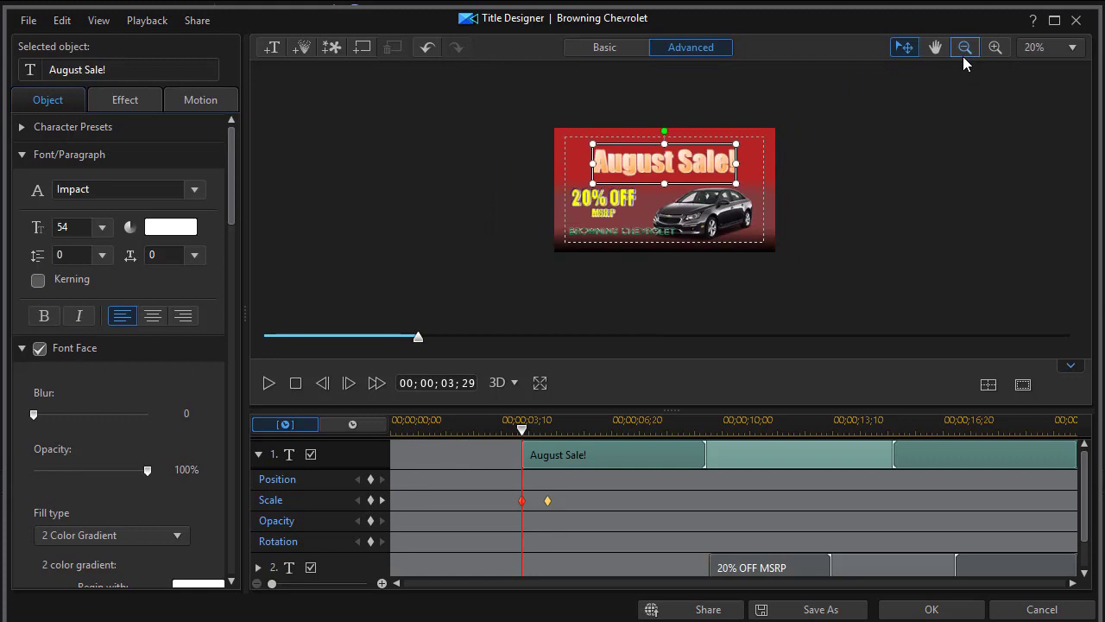
left_click(964, 57)
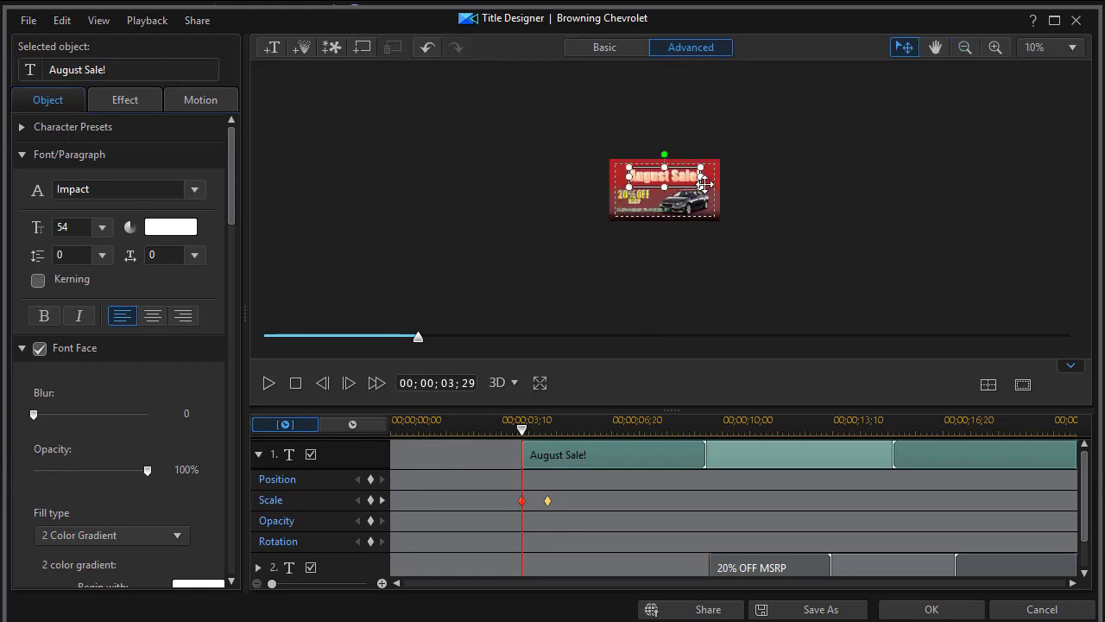
left_click_drag(705, 184, 1039, 326)
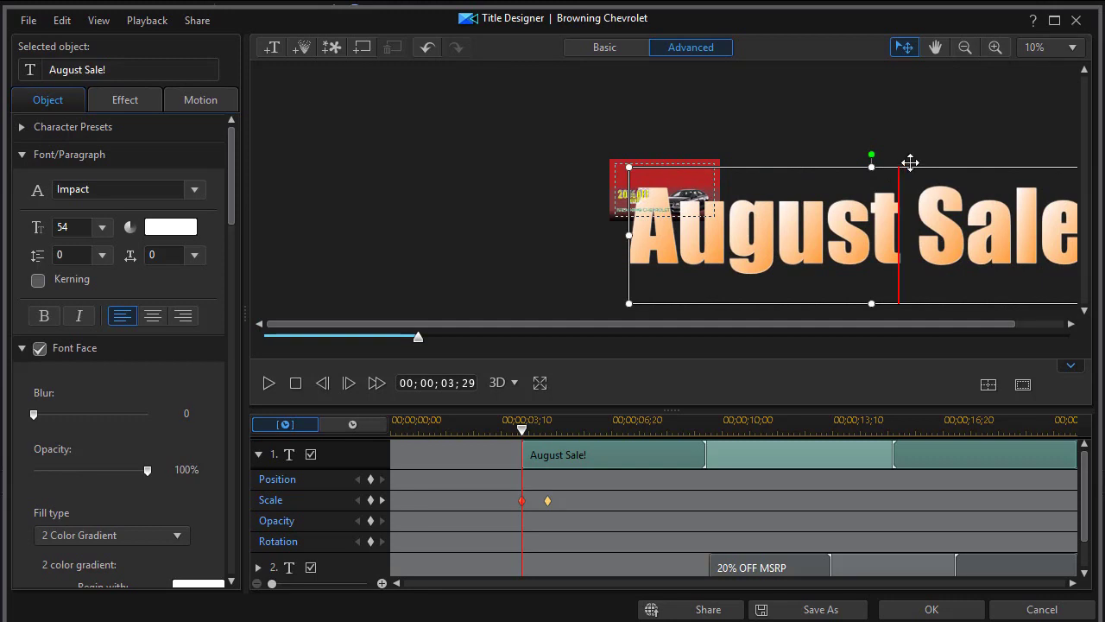
left_click_drag(910, 163, 740, 157)
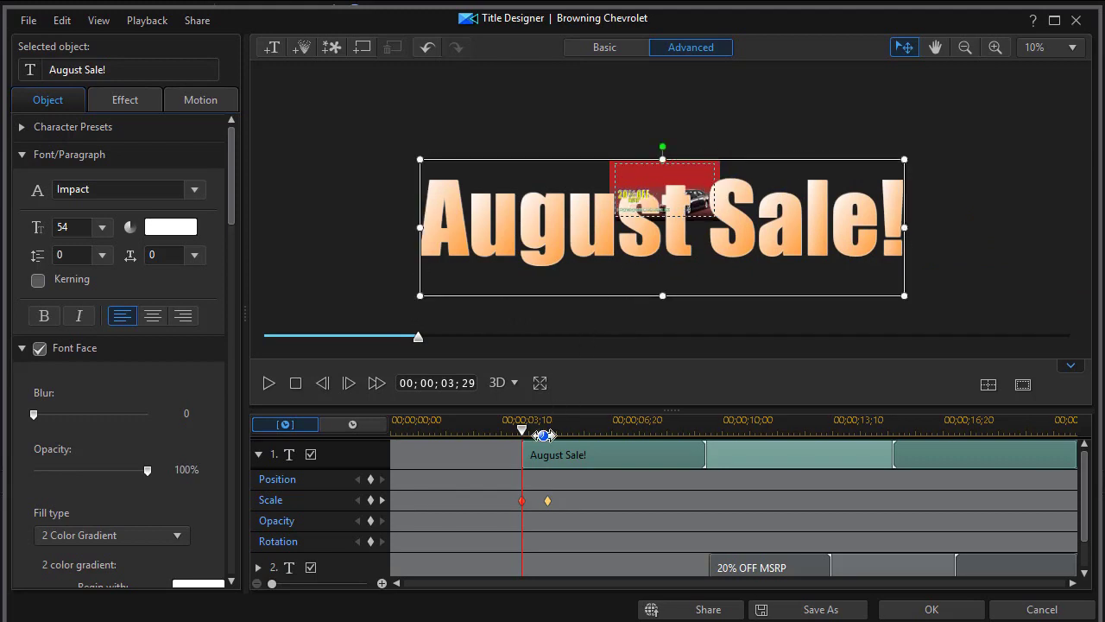
At the 00;00;04;22 keyframe, move the normal-size August Sale! title to the top of the frame
left_click(381, 501)
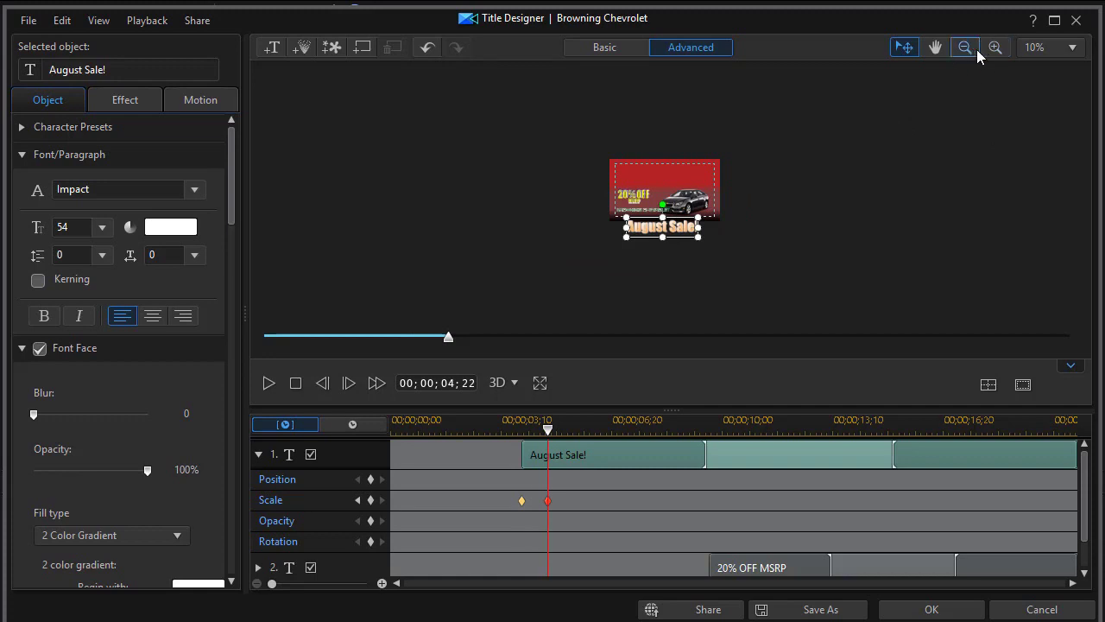
left_click(998, 47)
left_click(999, 47)
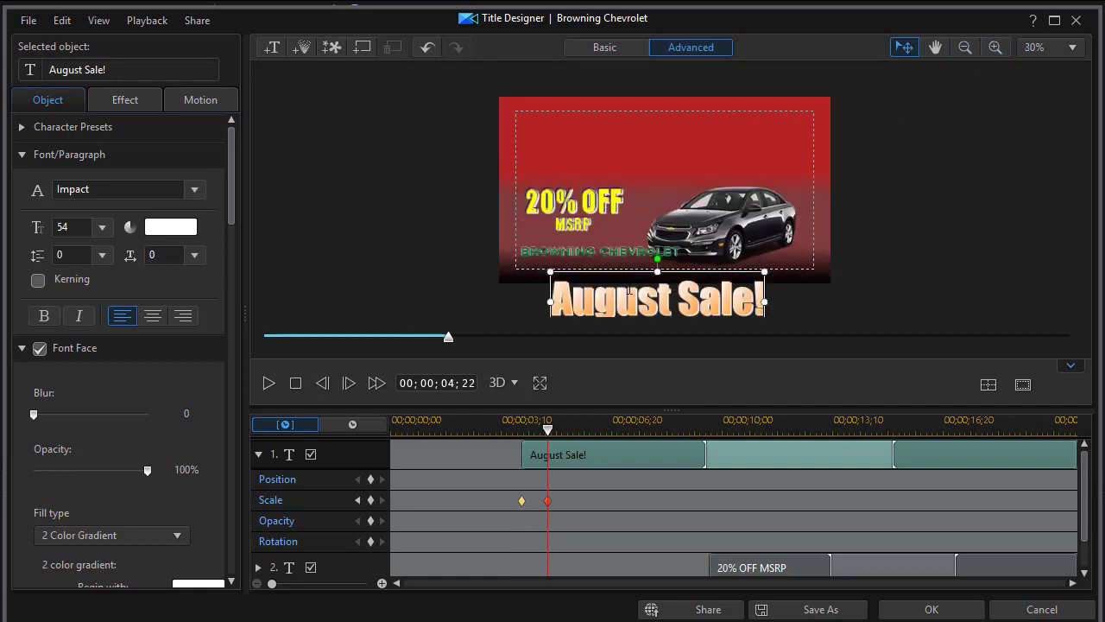
left_click_drag(681, 270, 686, 114)
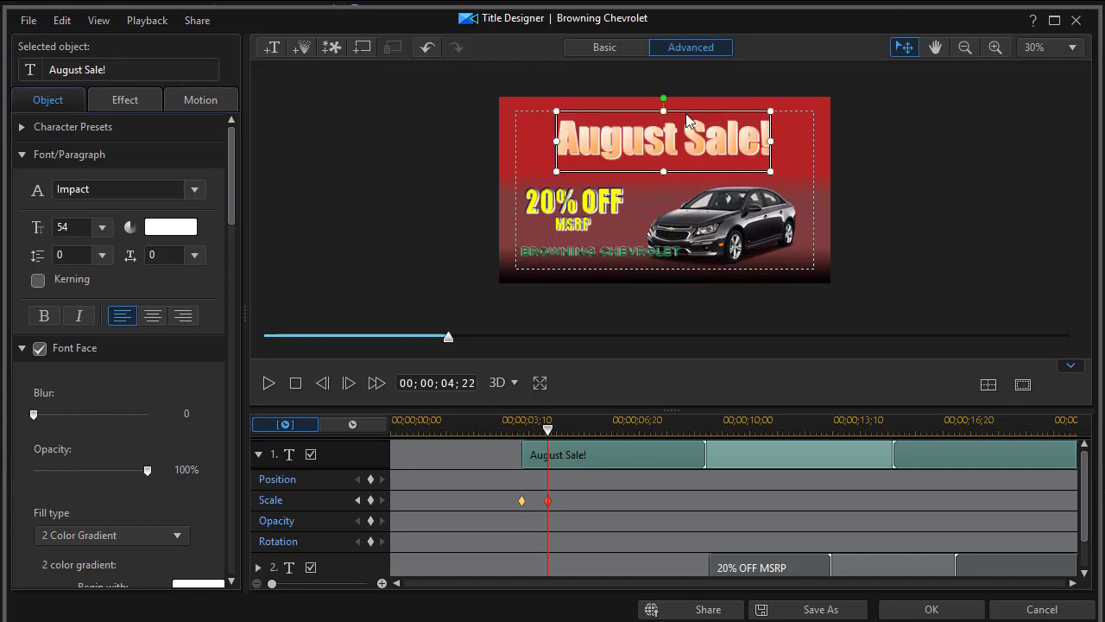
left_click(358, 501)
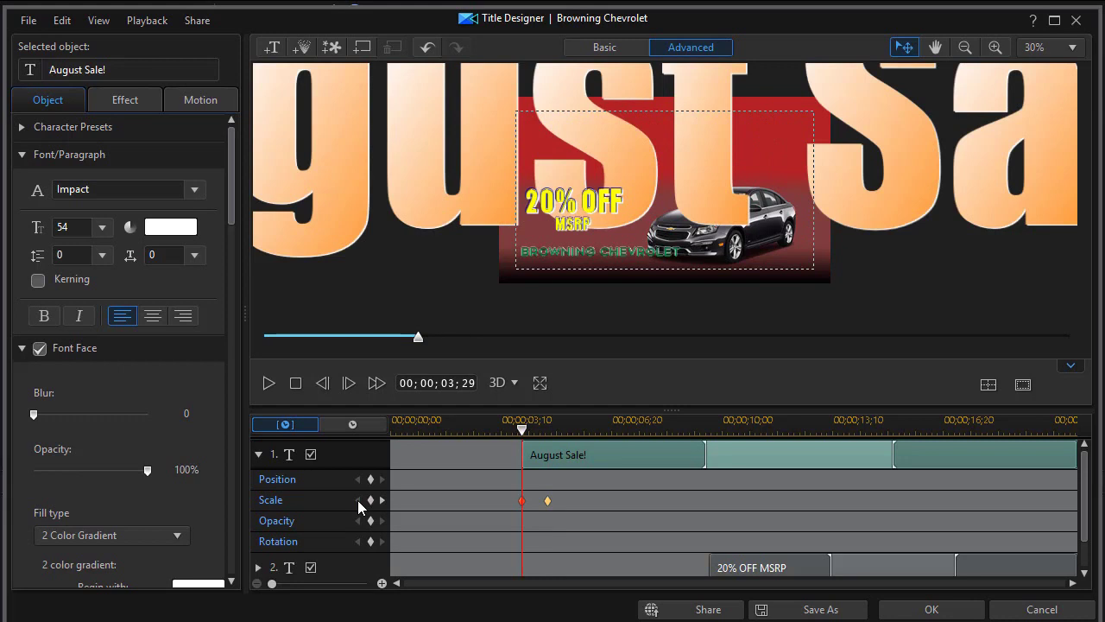
left_click(381, 502)
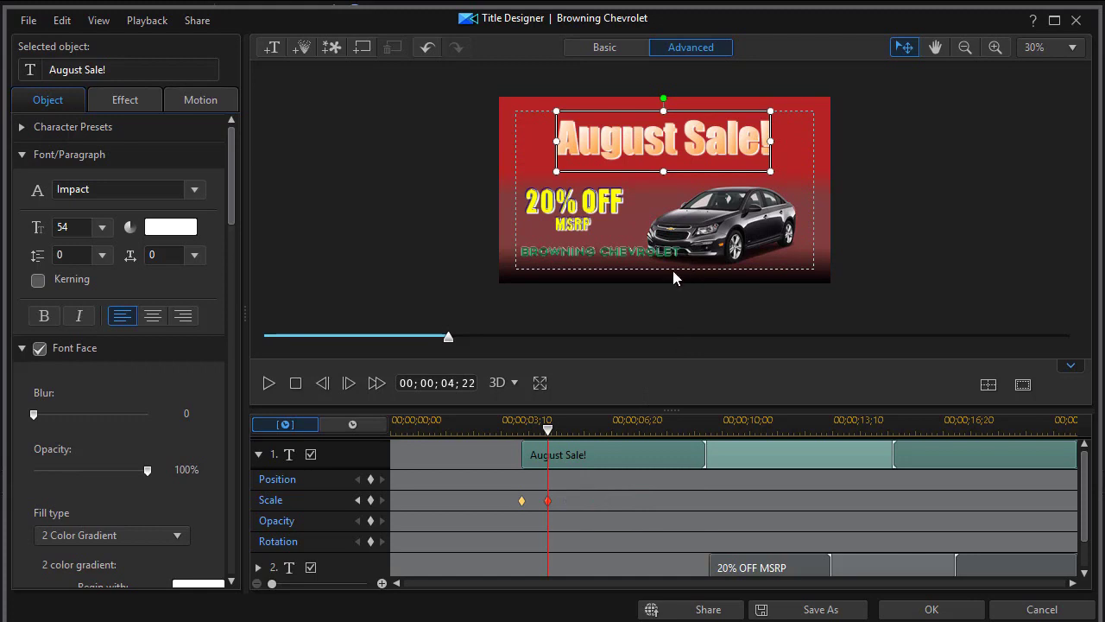
left_click_drag(448, 344, 237, 353)
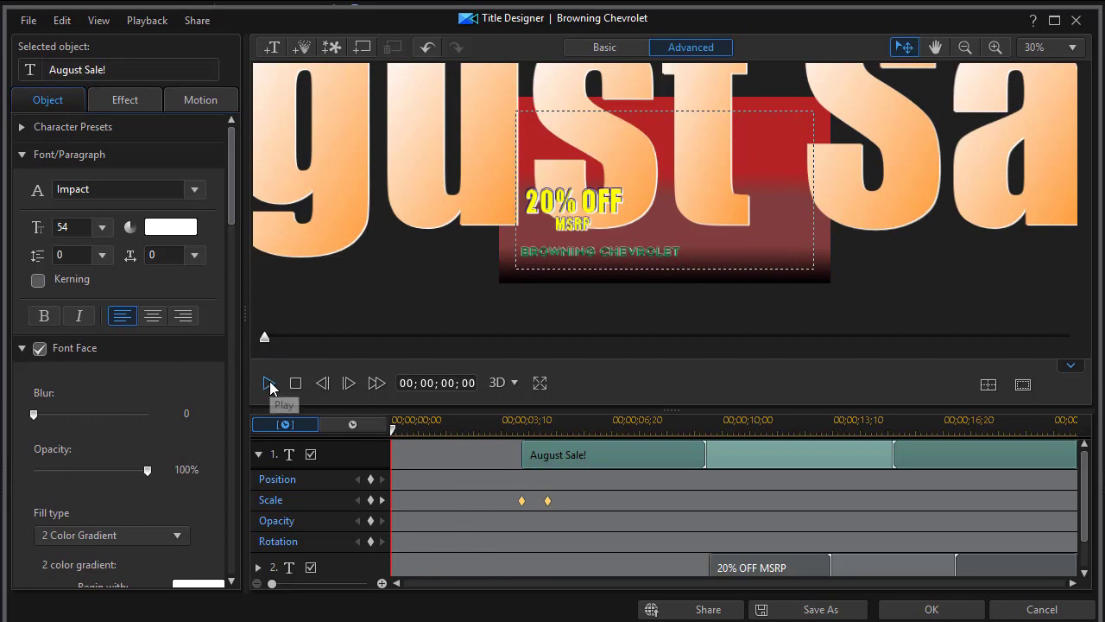
left_click(267, 386)
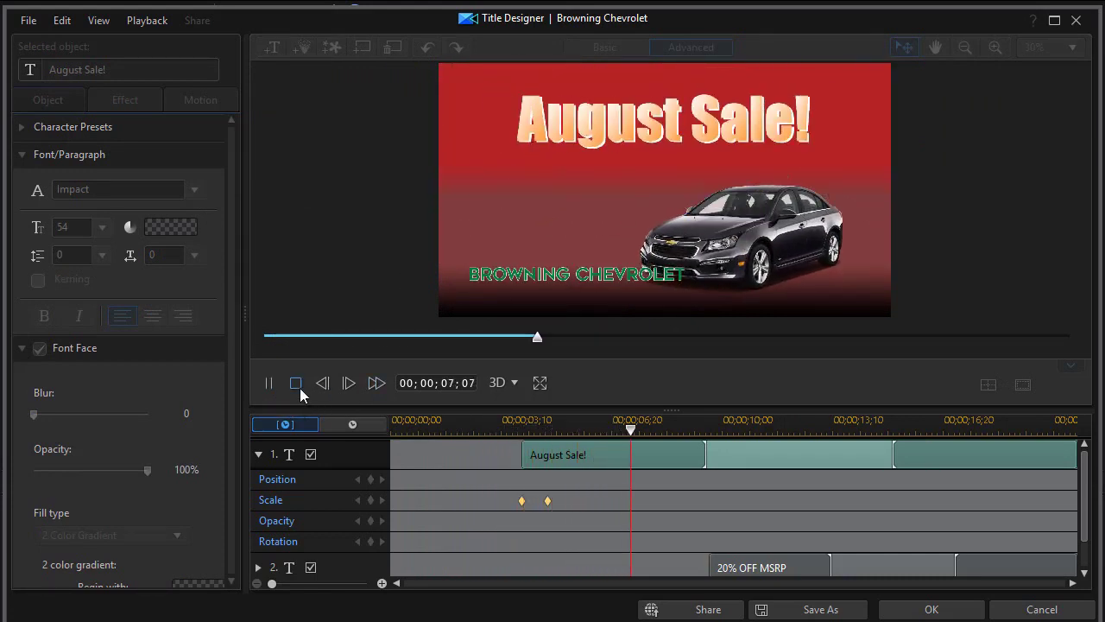
left_click(296, 384)
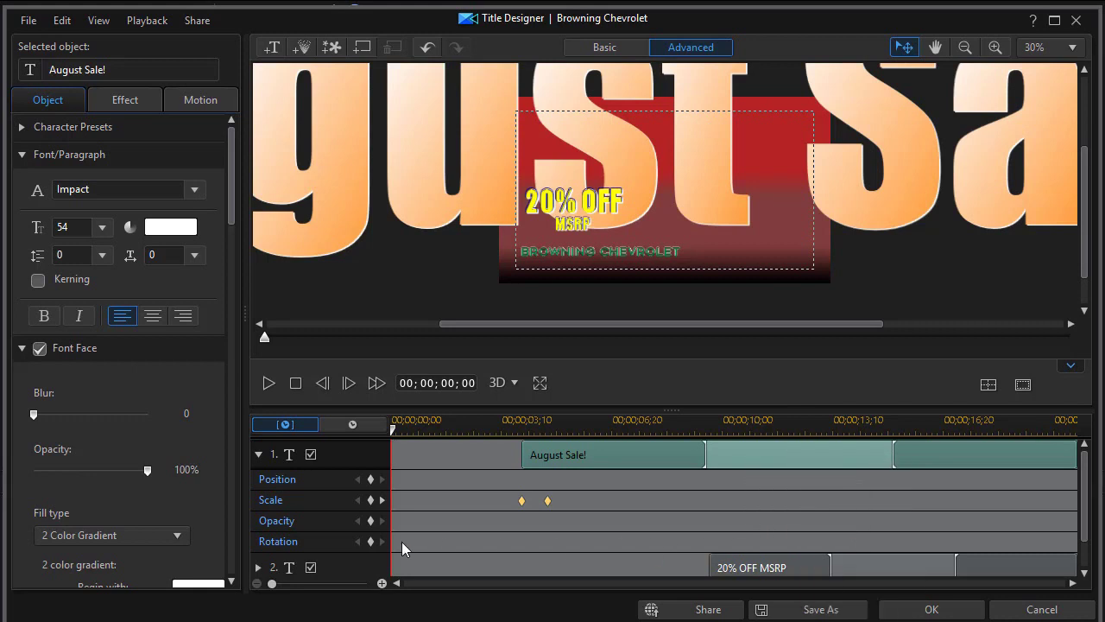
Swap August Sale!'s keyframe rows for 20% OFF MSRP's and go to 00;00;09;21
left_click(258, 454)
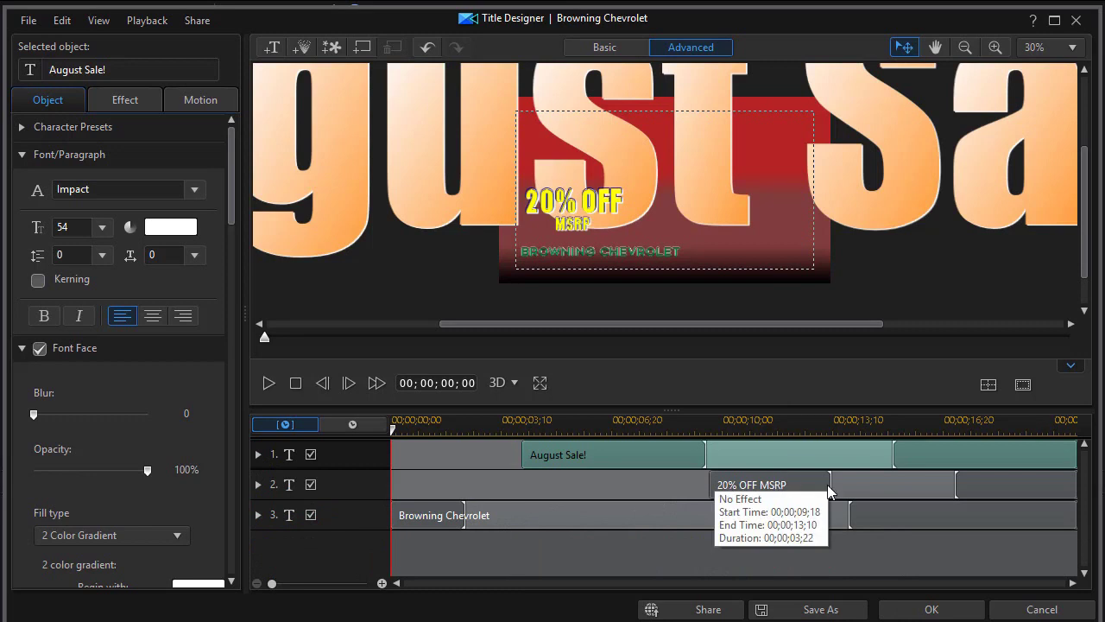
left_click(864, 483)
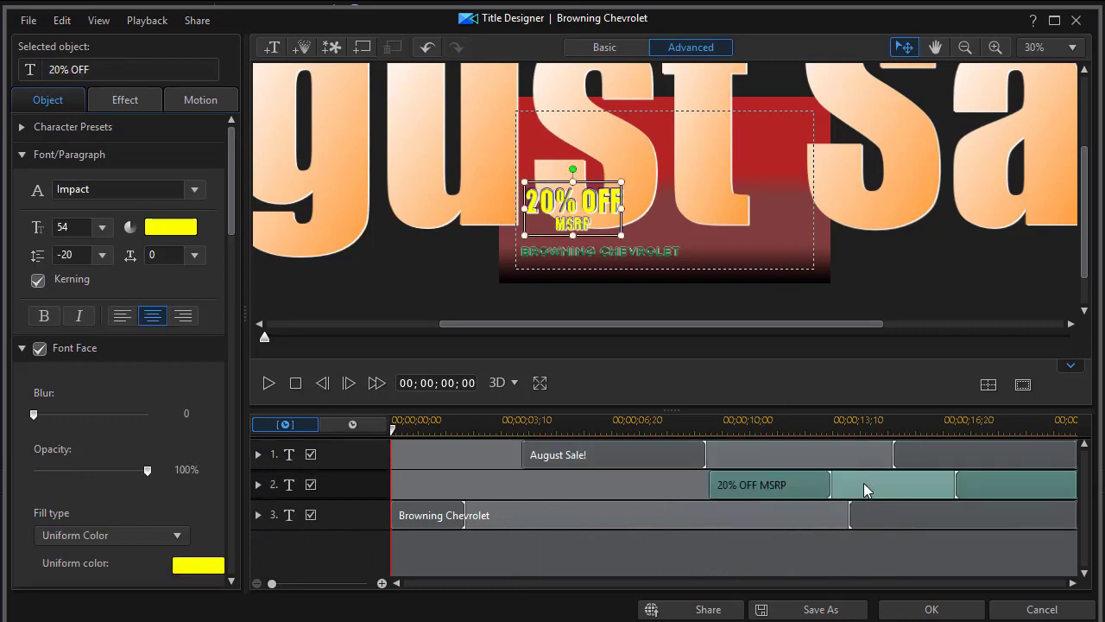
left_click(257, 485)
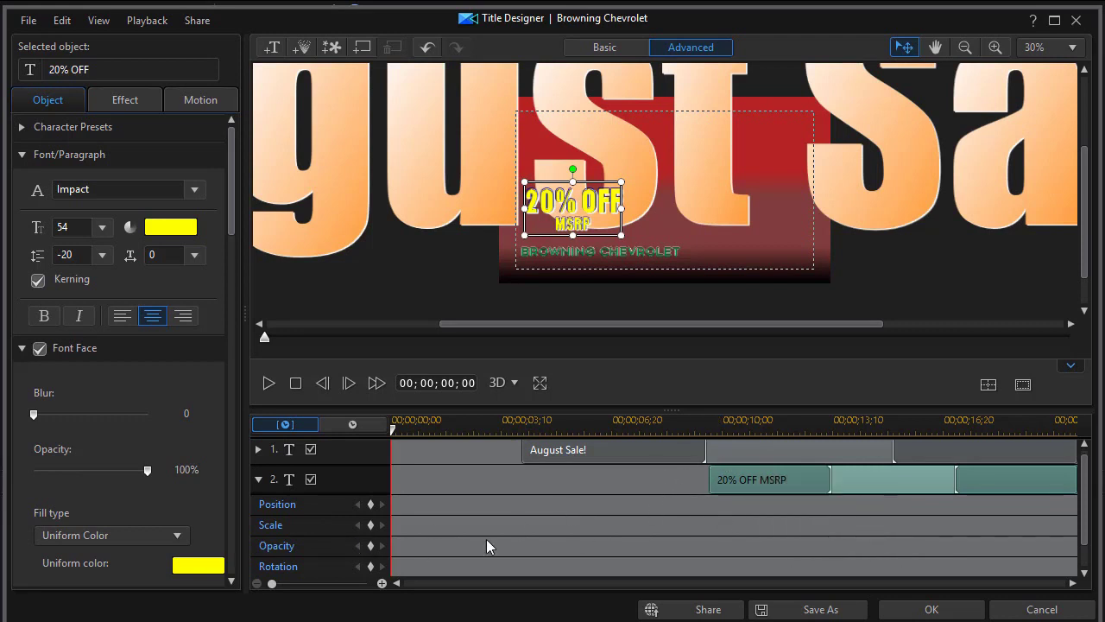
left_click(716, 424)
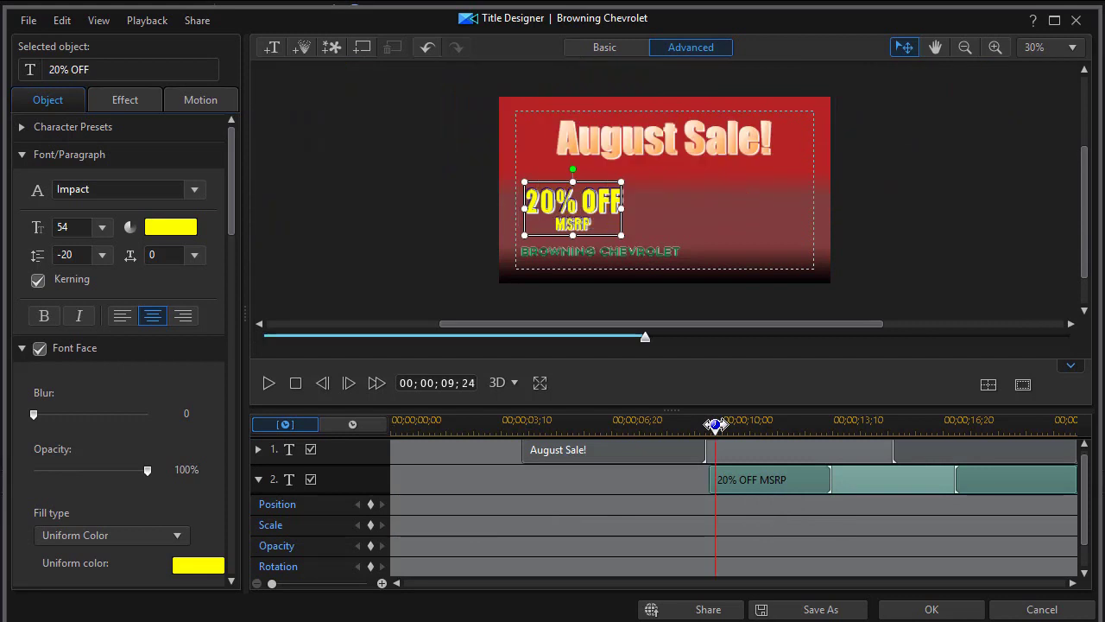
left_click_drag(716, 430, 713, 436)
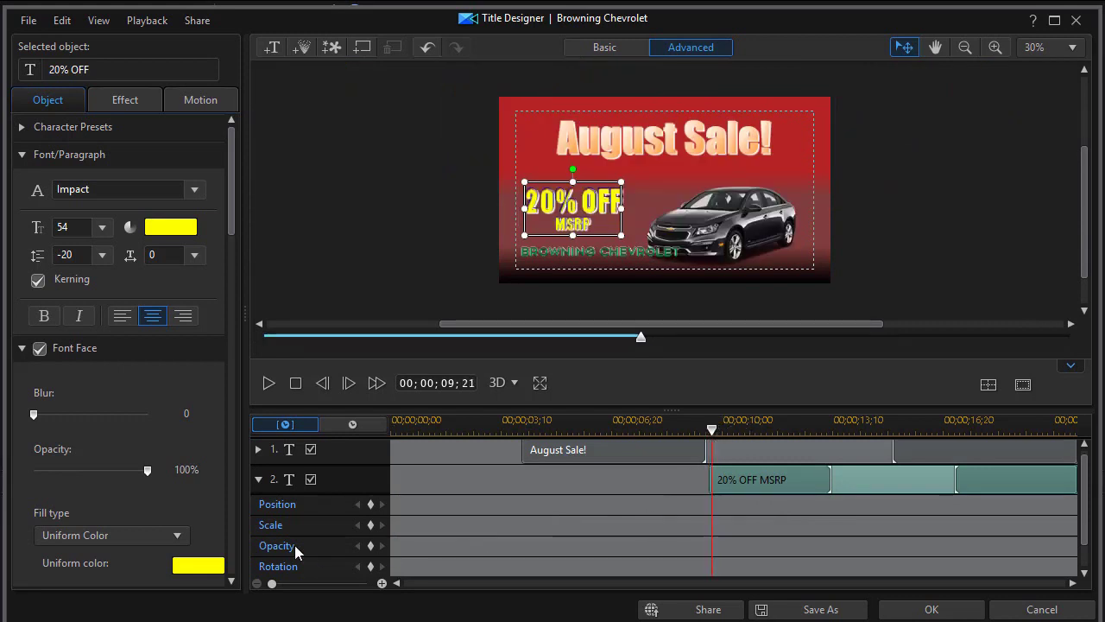
Add two Scale keyframes to 20% OFF MSRP, the first at 00;00;09;18, the second slightly later
left_click(370, 525)
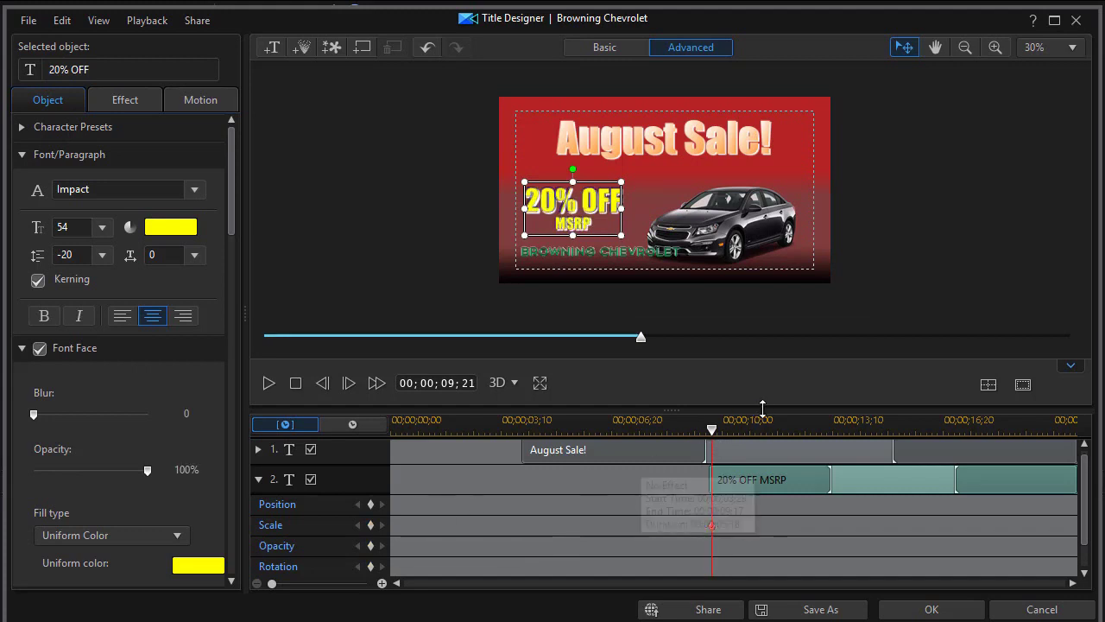
left_click_drag(713, 436, 732, 471)
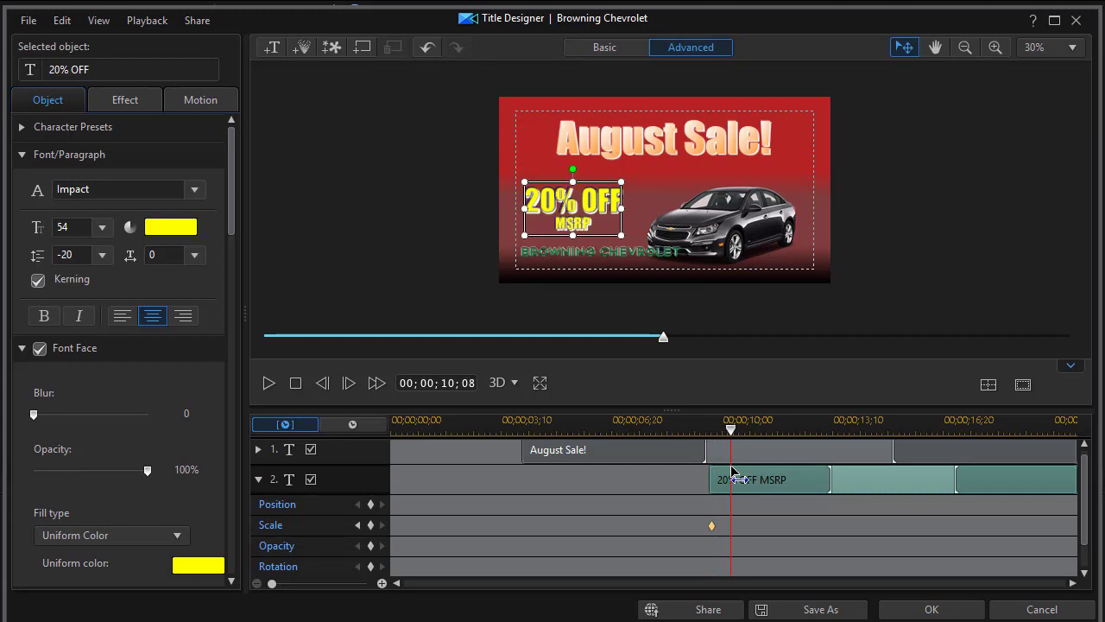
left_click(370, 525)
left_click_drag(713, 529, 713, 537)
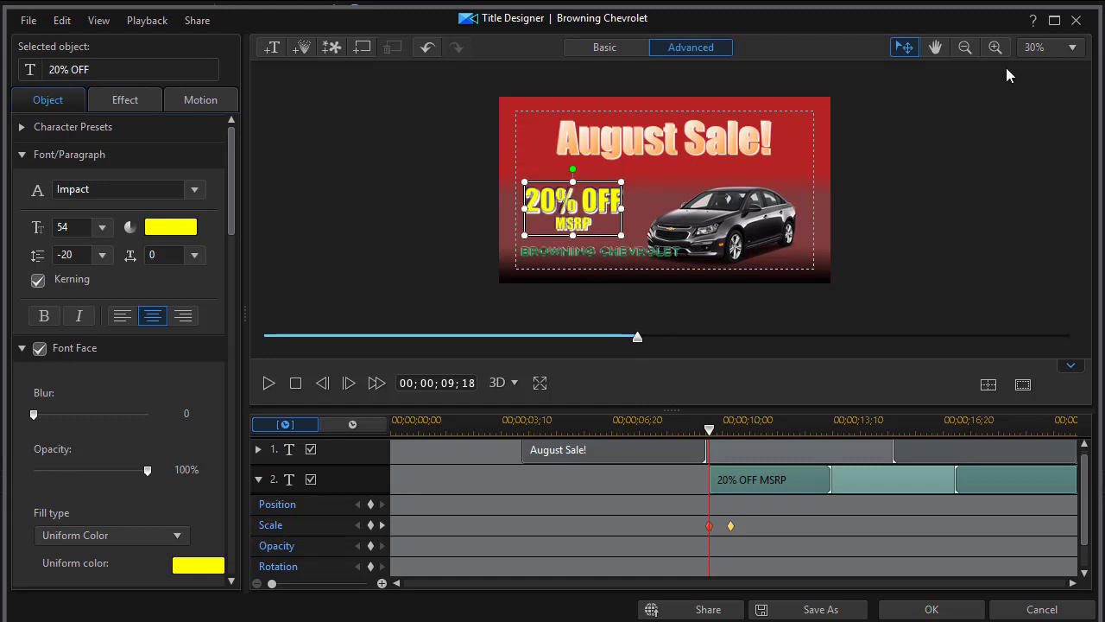
At 00;00;09;18, enlarge the 20% OFF MSRP title hugely and centre it over the frame
left_click(965, 48)
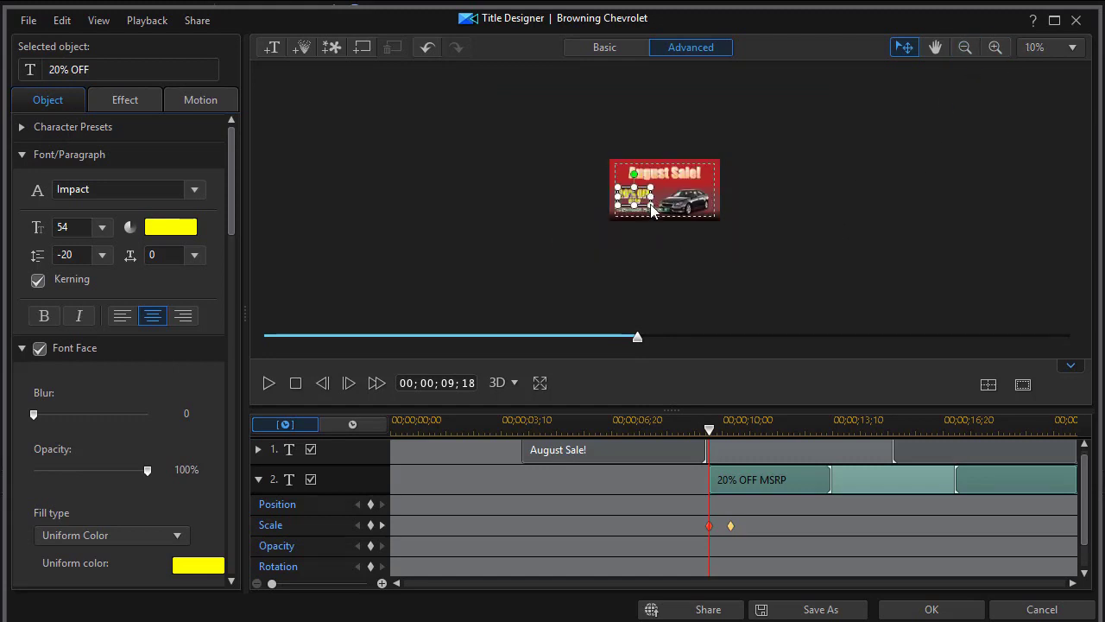
left_click_drag(652, 187, 835, 83)
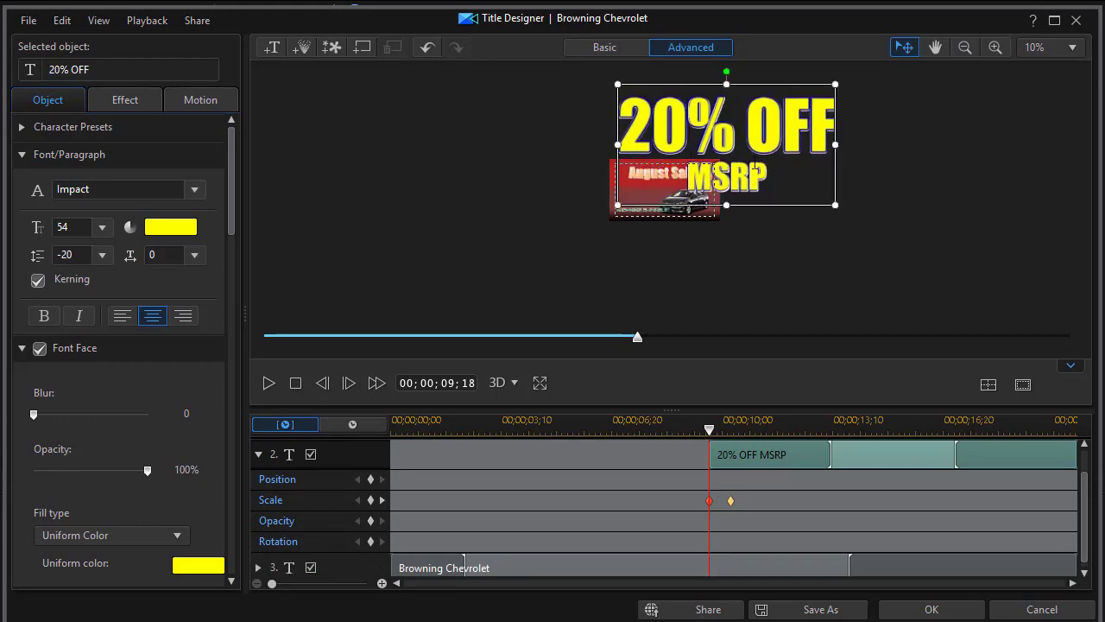
double_click(757, 121)
left_click(902, 178)
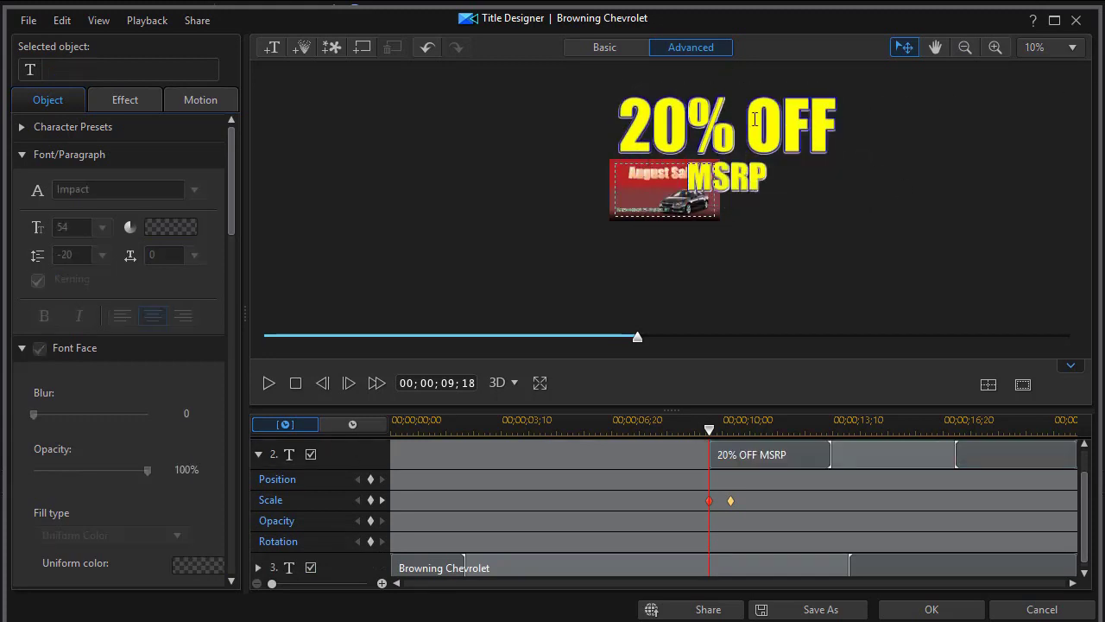
left_click(728, 128)
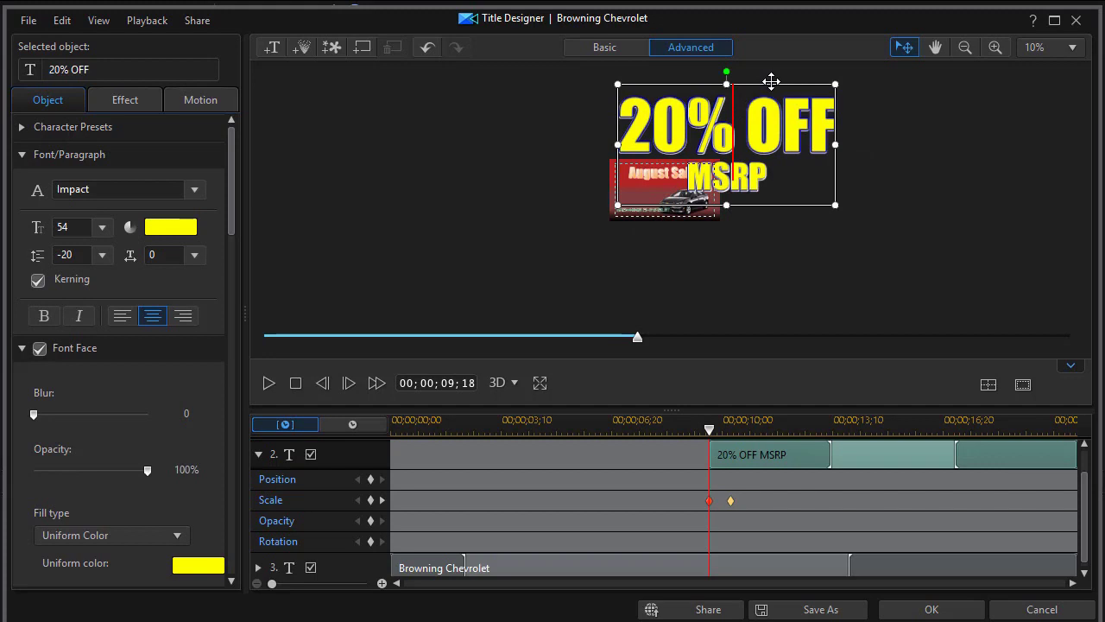
left_click_drag(771, 83, 700, 134)
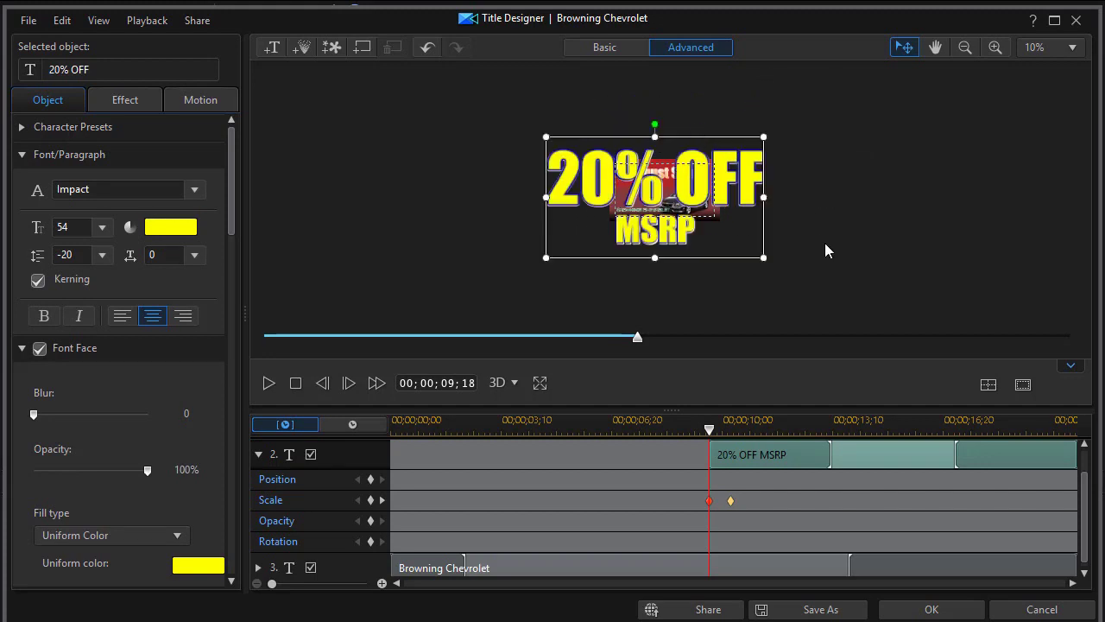
left_click_drag(760, 257, 987, 337)
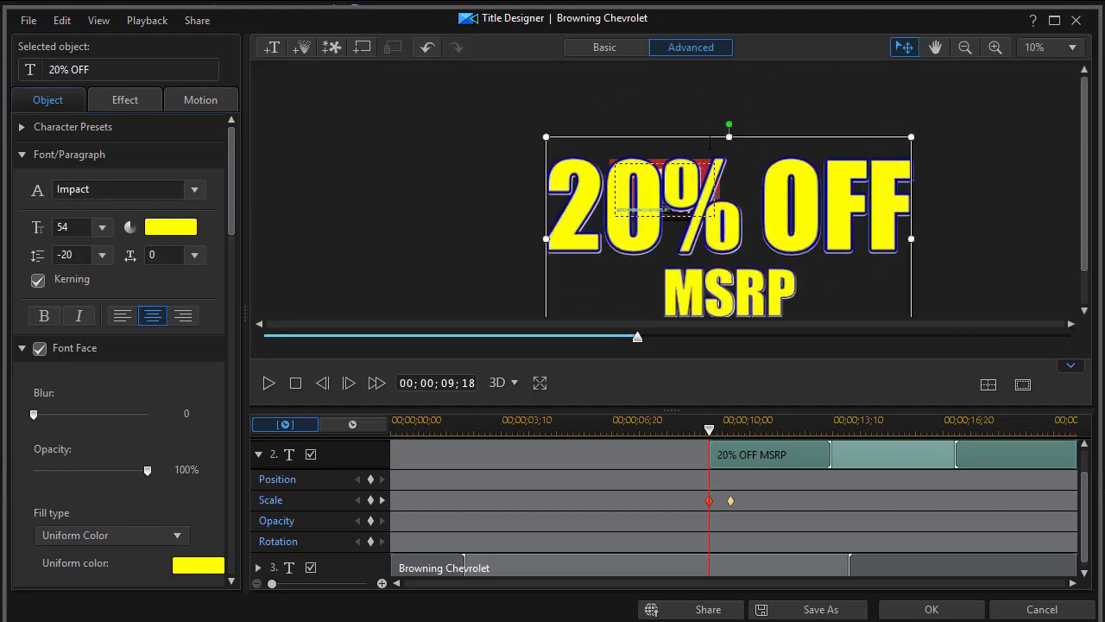
left_click_drag(712, 135, 653, 111)
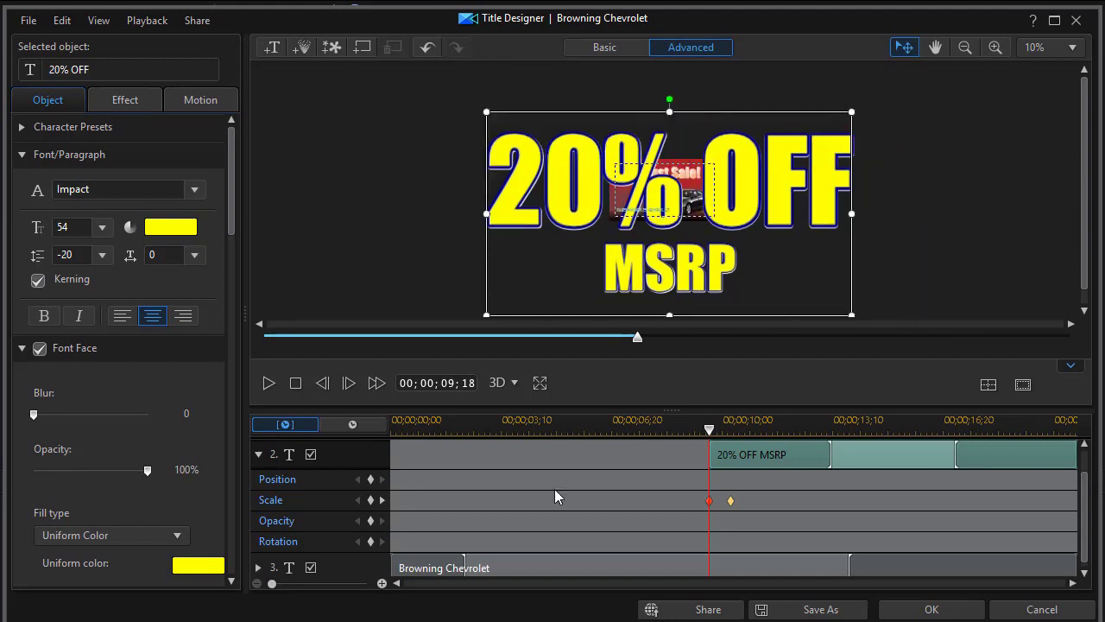
At 00;00;10;08, place the normal-size 20% OFF MSRP title left of the car
left_click(383, 500)
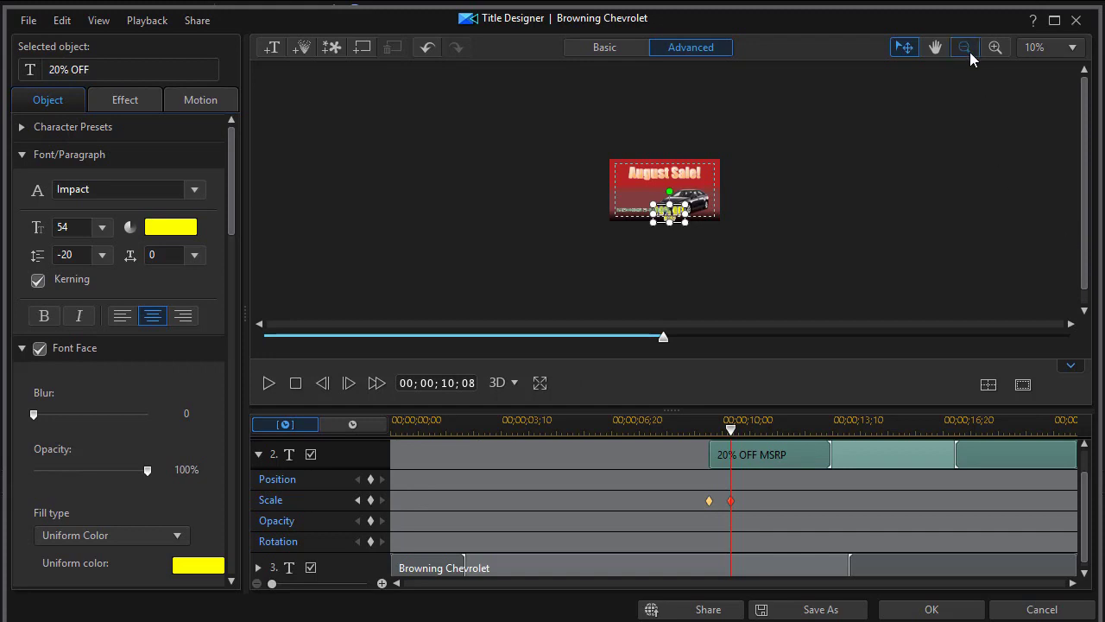
left_click(994, 47)
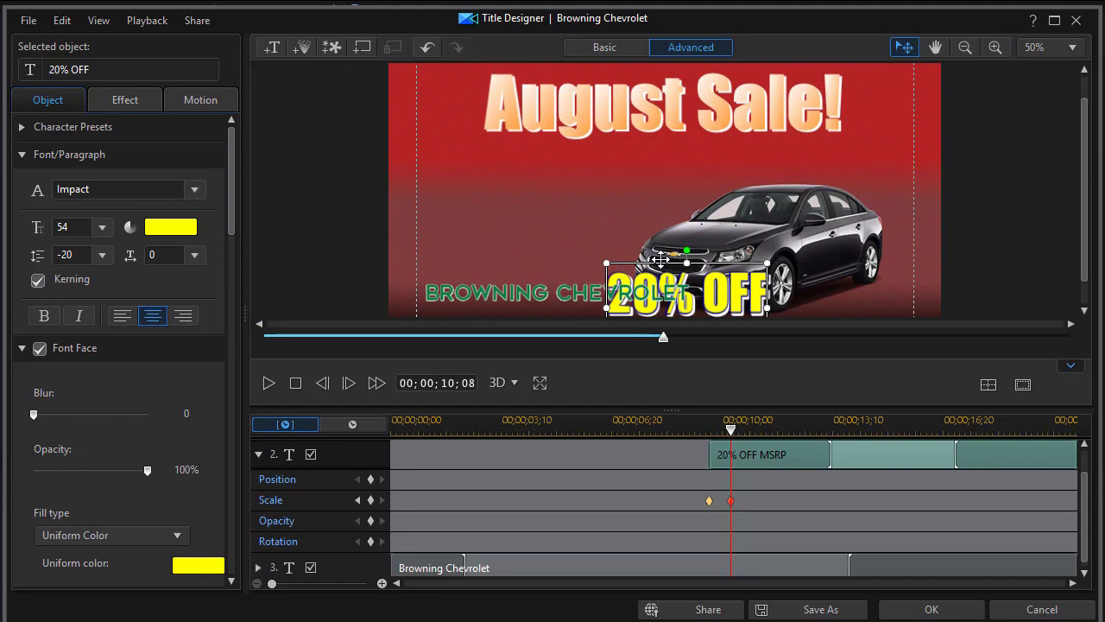
left_click_drag(661, 259, 508, 164)
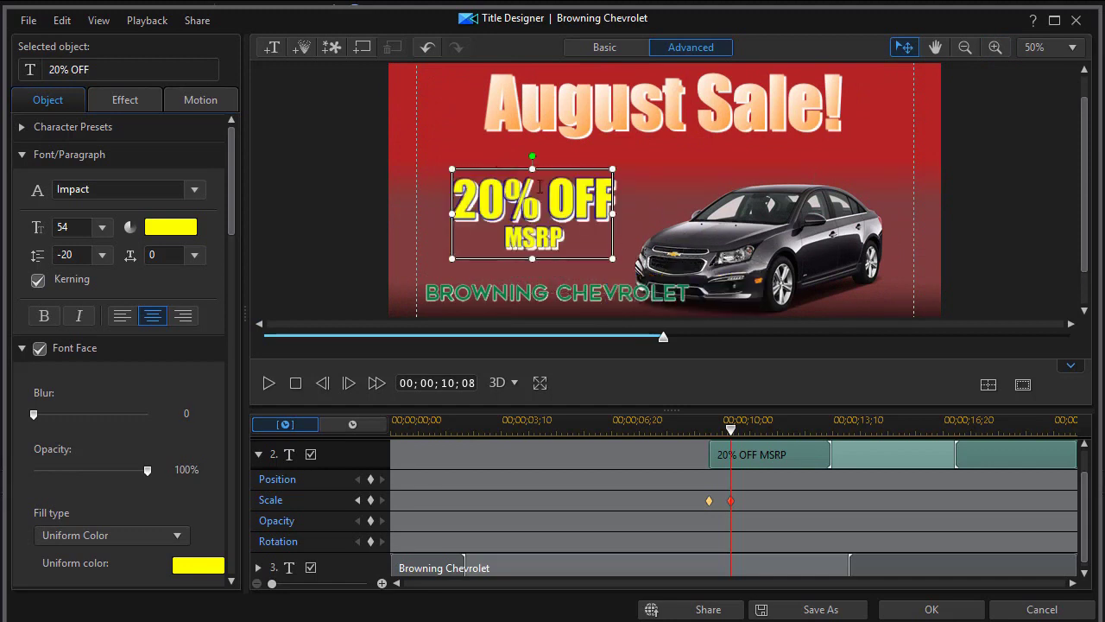
left_click(358, 501)
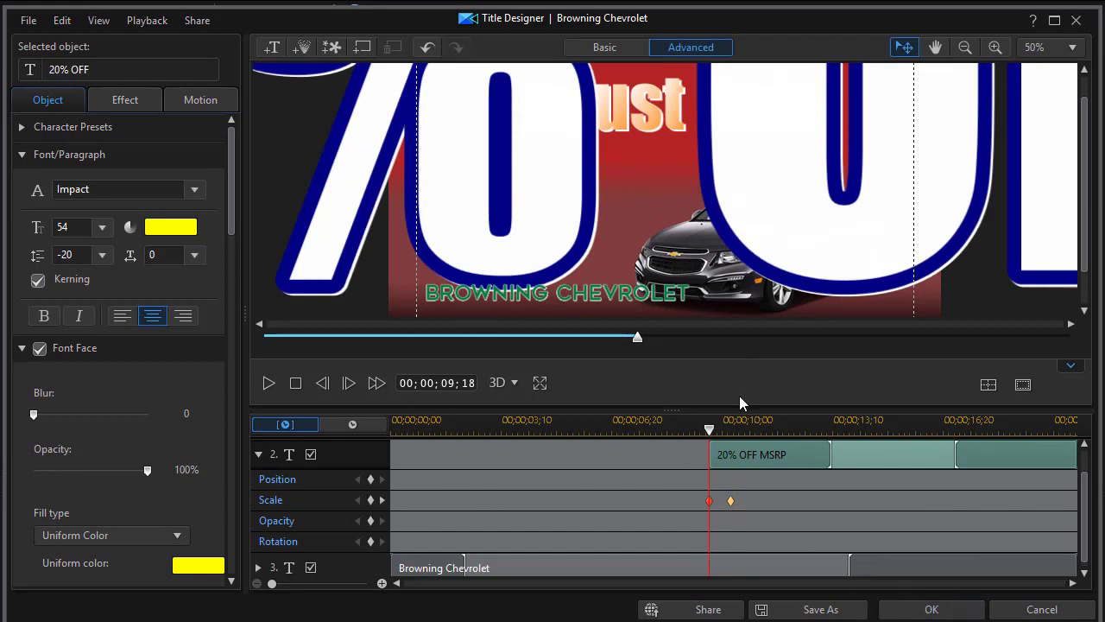
left_click_drag(710, 430, 222, 432)
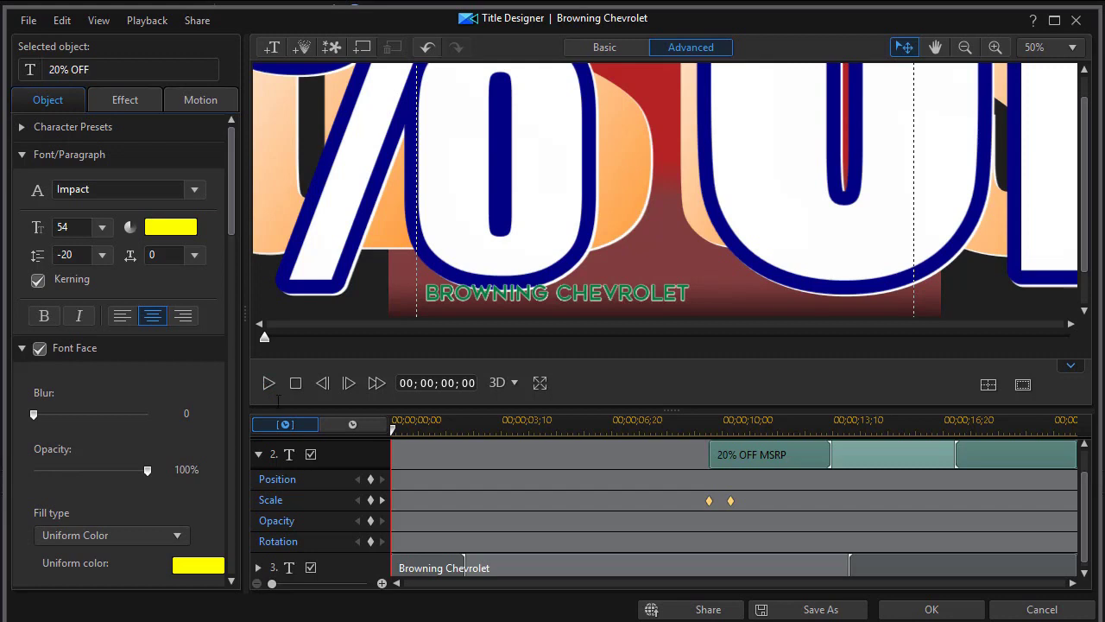
key("space")
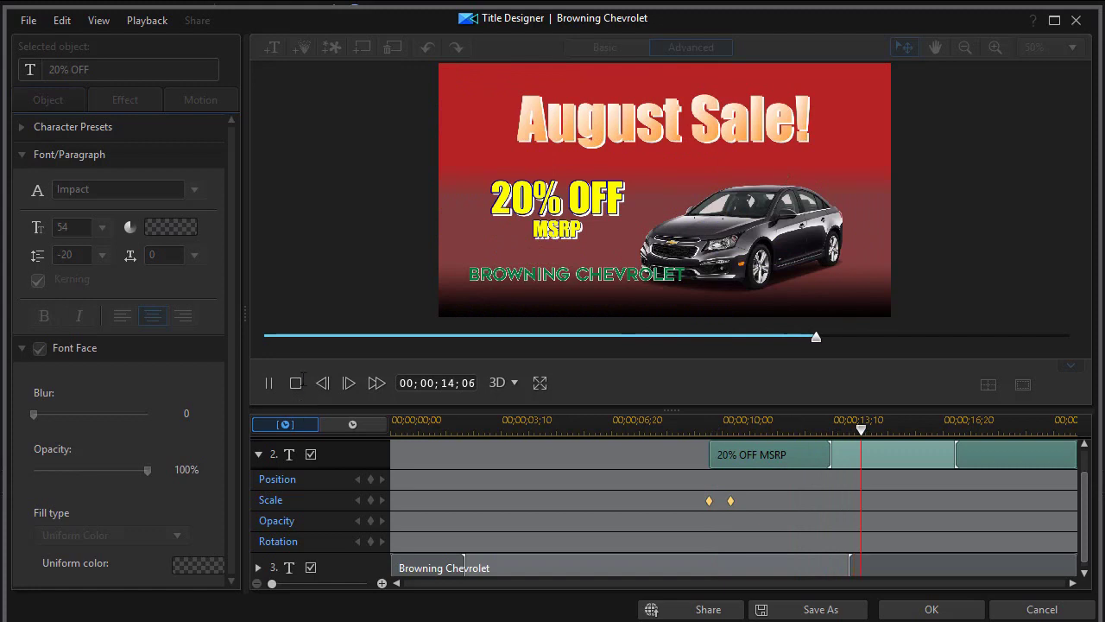
left_click(295, 382)
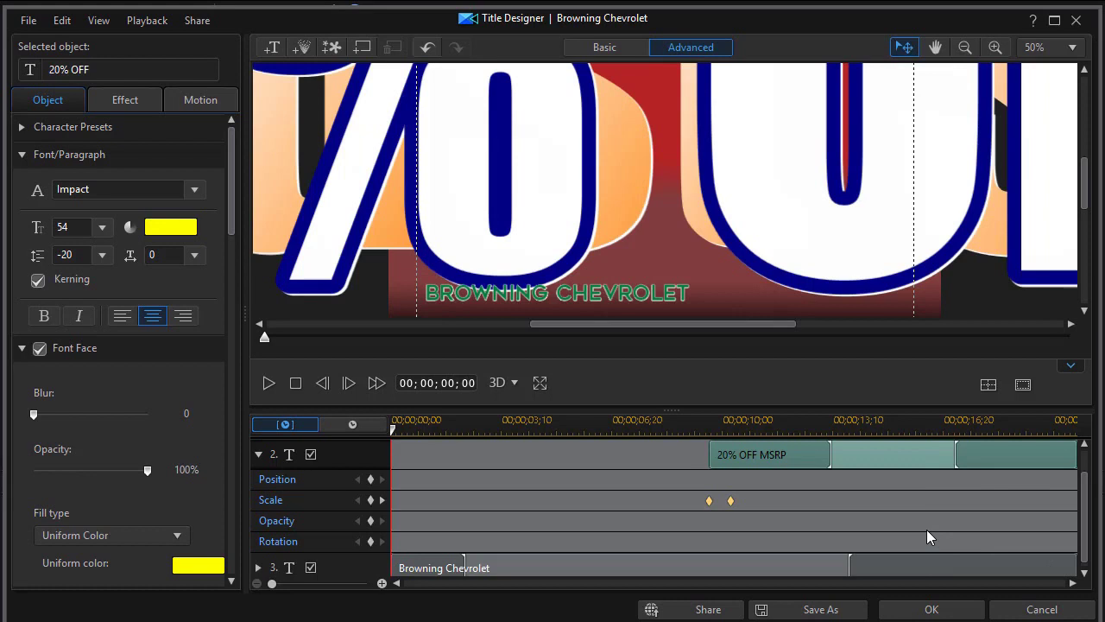
left_click(923, 607)
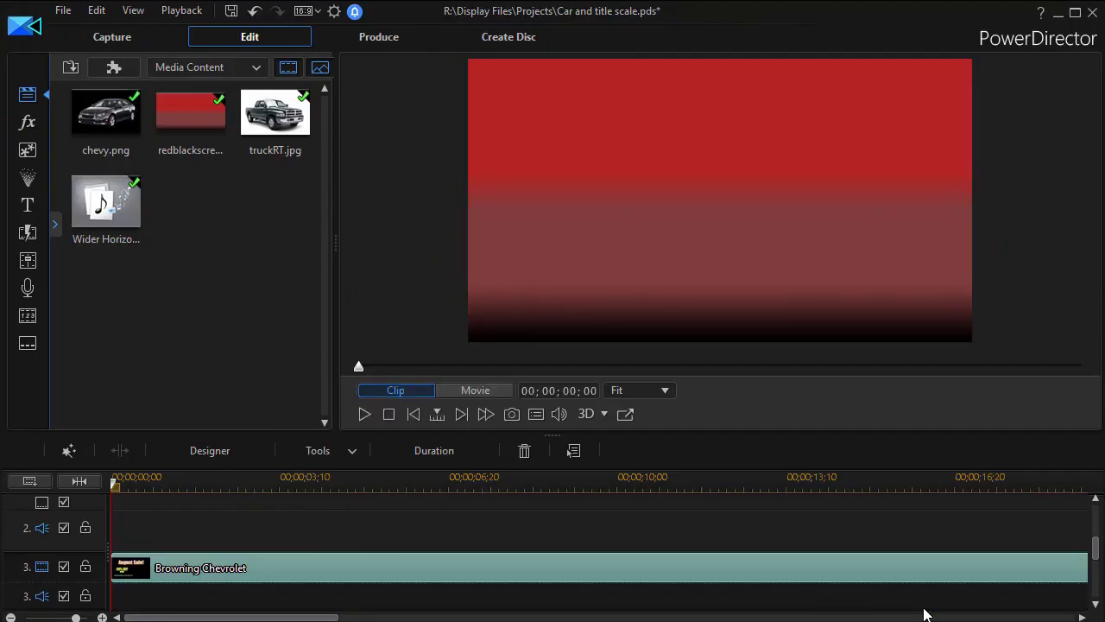